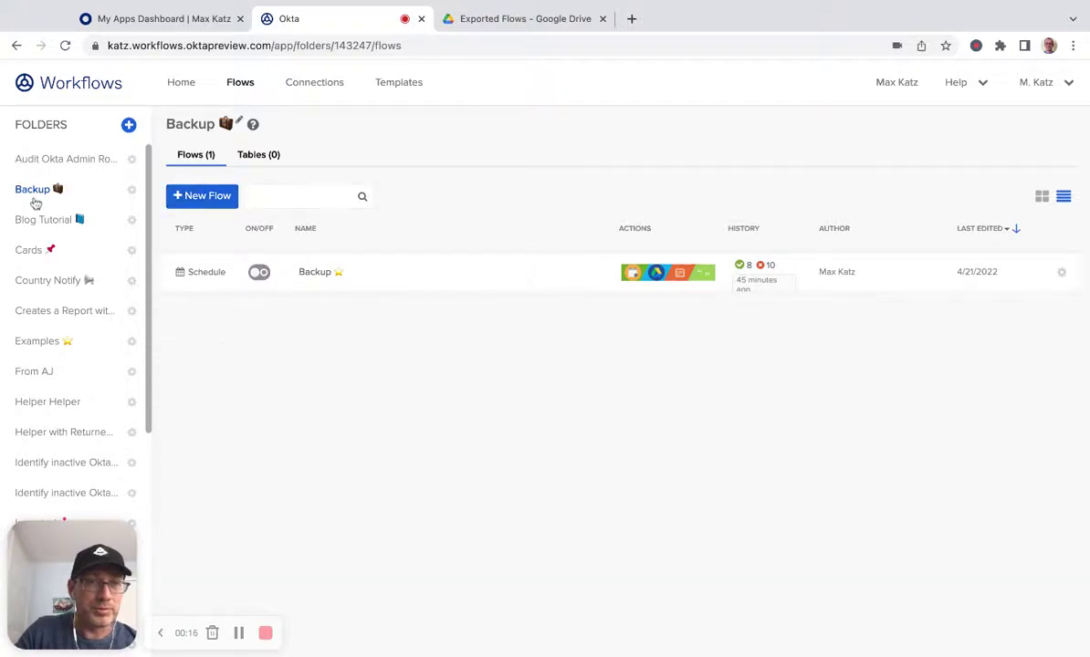
# Step: Create a new flow in the Backup folder with + New Flow
pyautogui.click(201, 195)
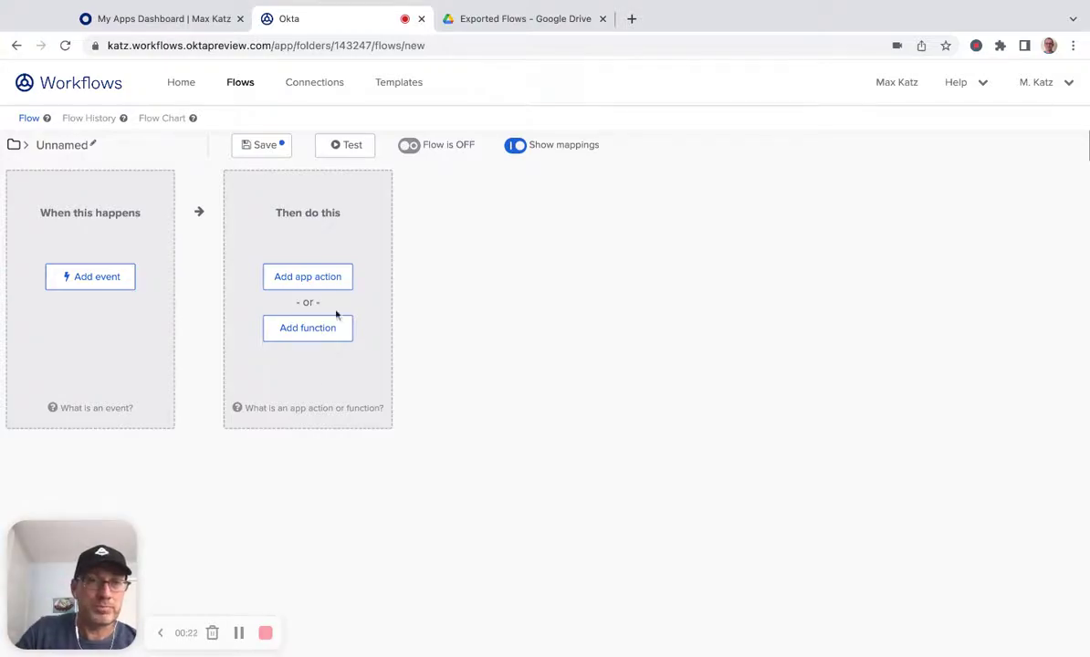
# Step: Name the flow 'Folder backup' and describe it as creating a folder backup
pyautogui.click(56, 145)
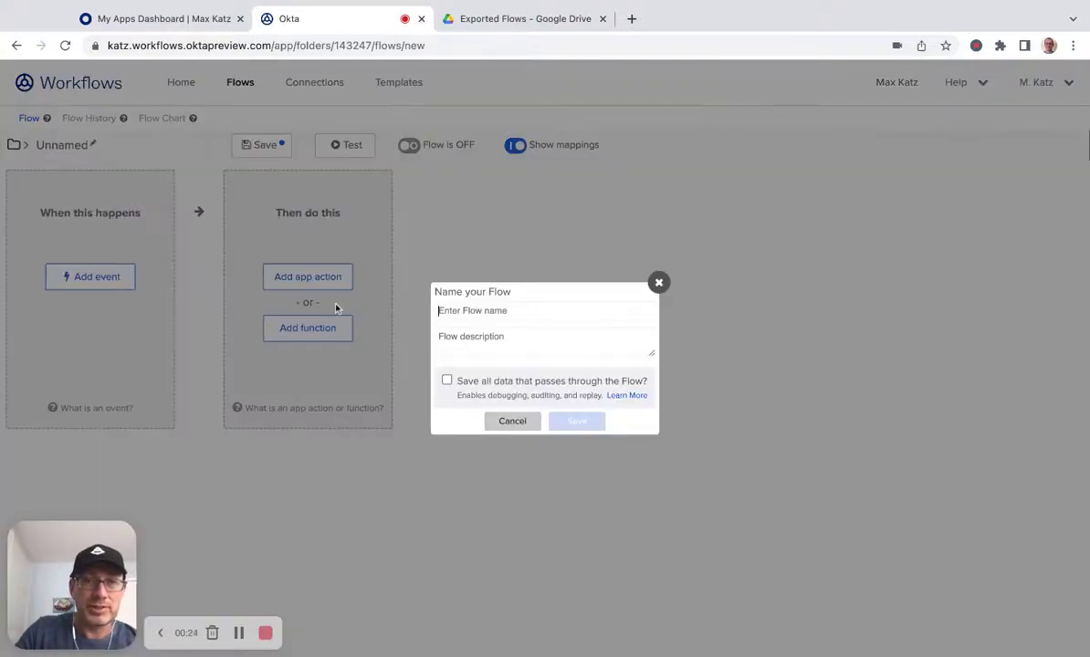
pyautogui.write('Folder backup')
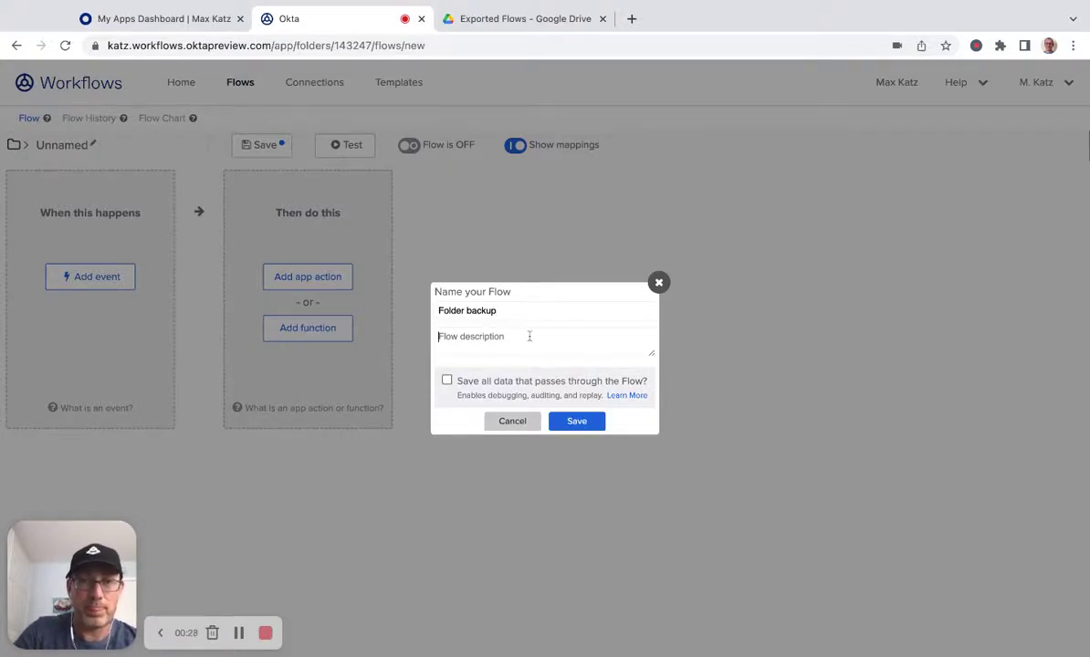
pyautogui.write('This flow creates a ')
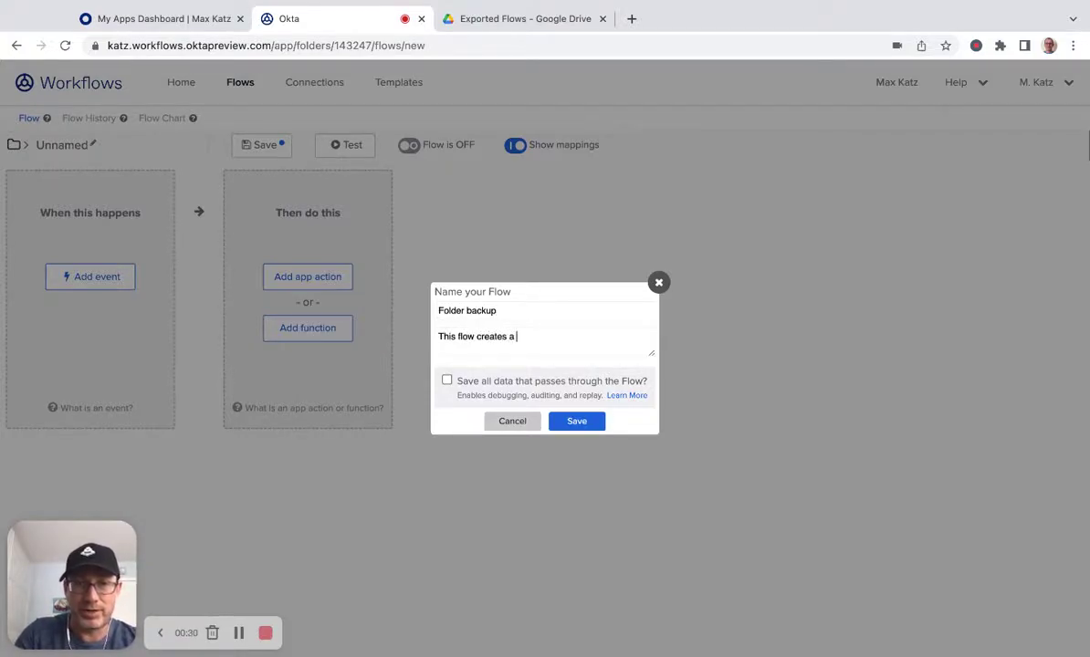
pyautogui.write('folder bakc')
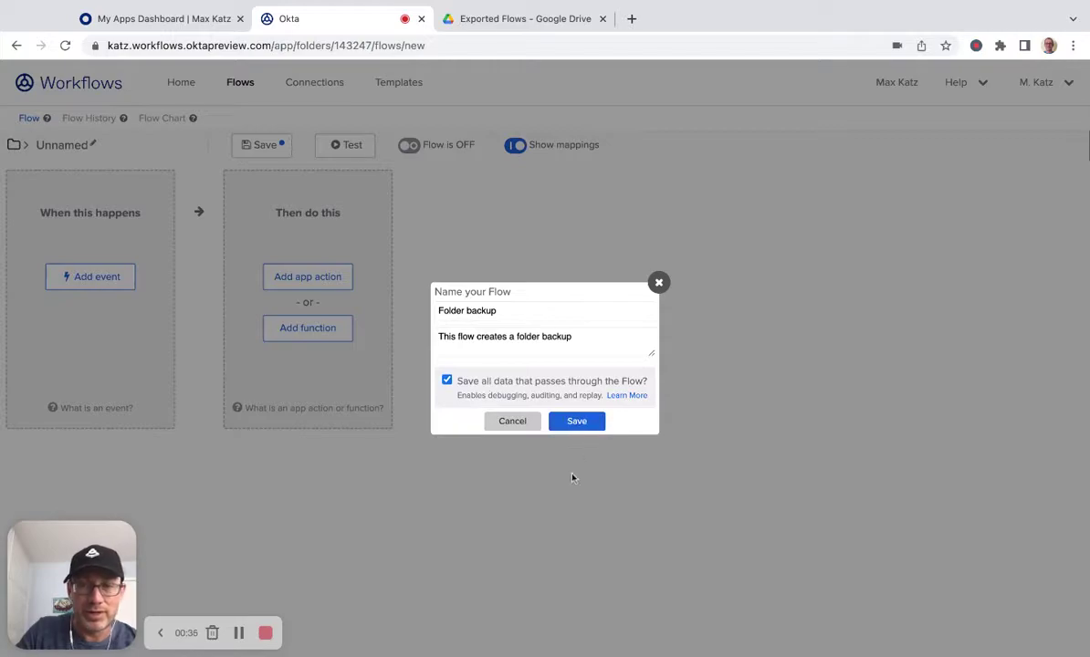
# Step: Save the flow details and add an Export Folder function from the Folders category
pyautogui.click(598, 426)
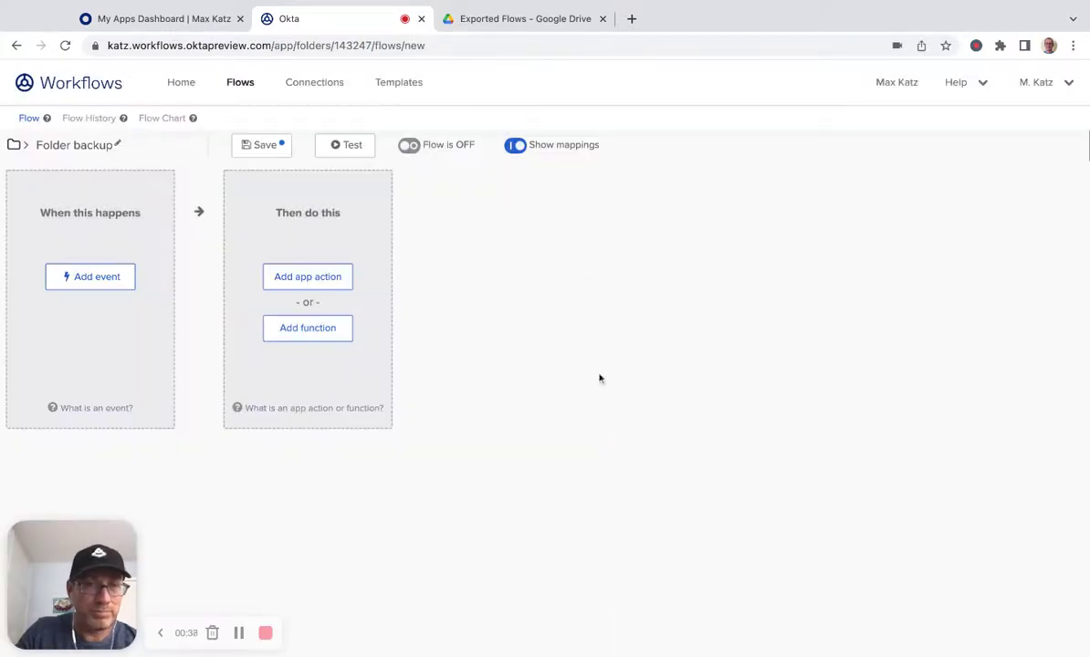
pyautogui.click(310, 329)
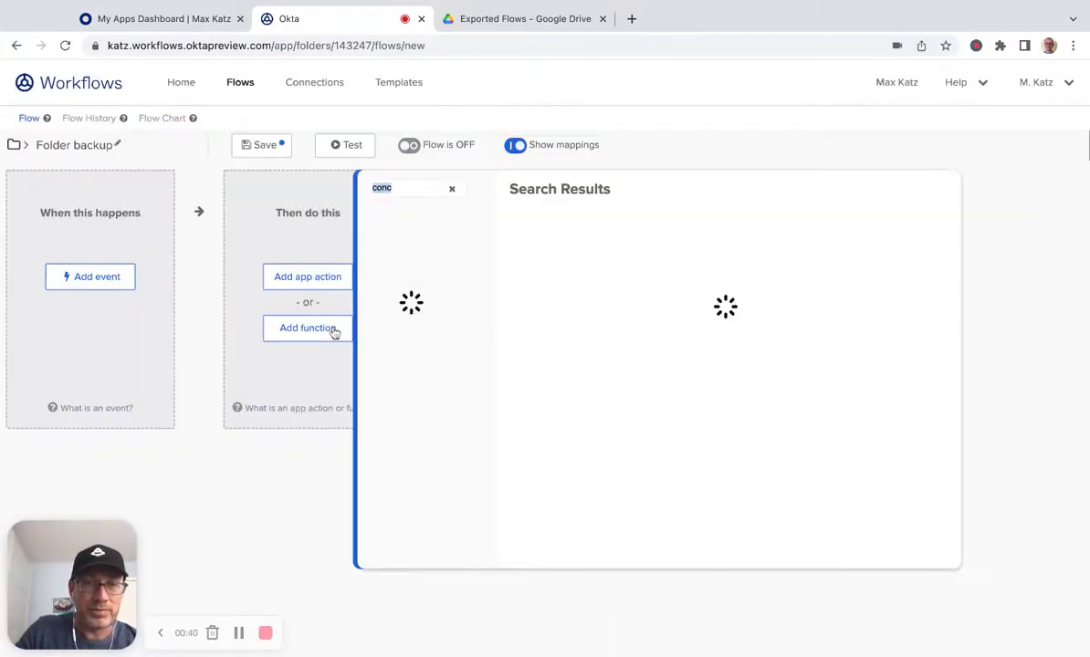
pyautogui.scroll(-3, 461, 302)
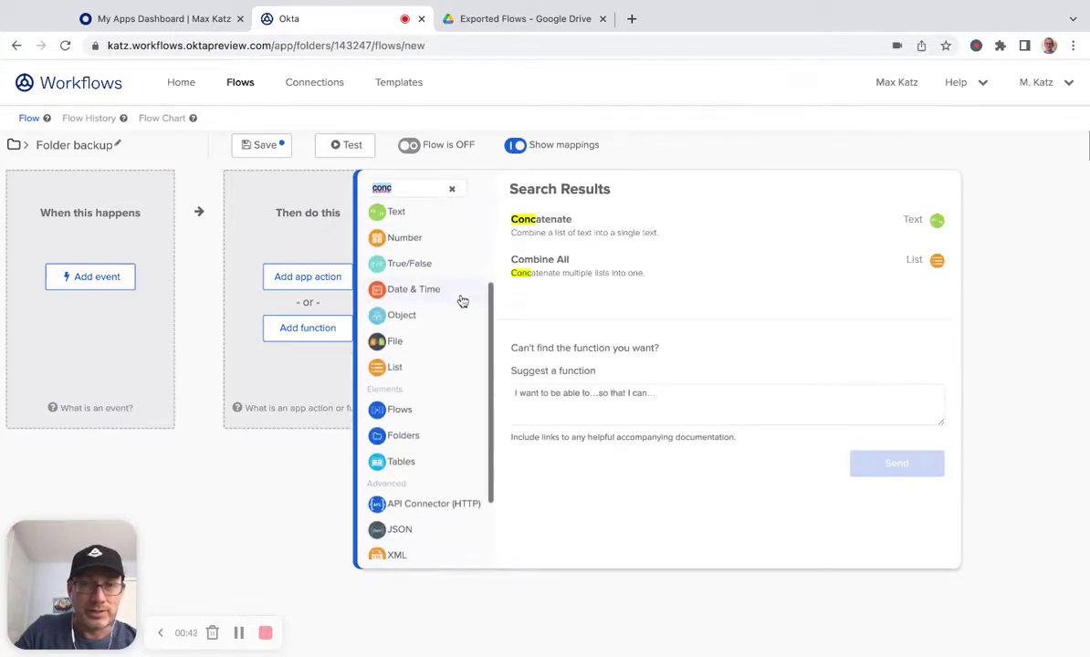
pyautogui.click(402, 437)
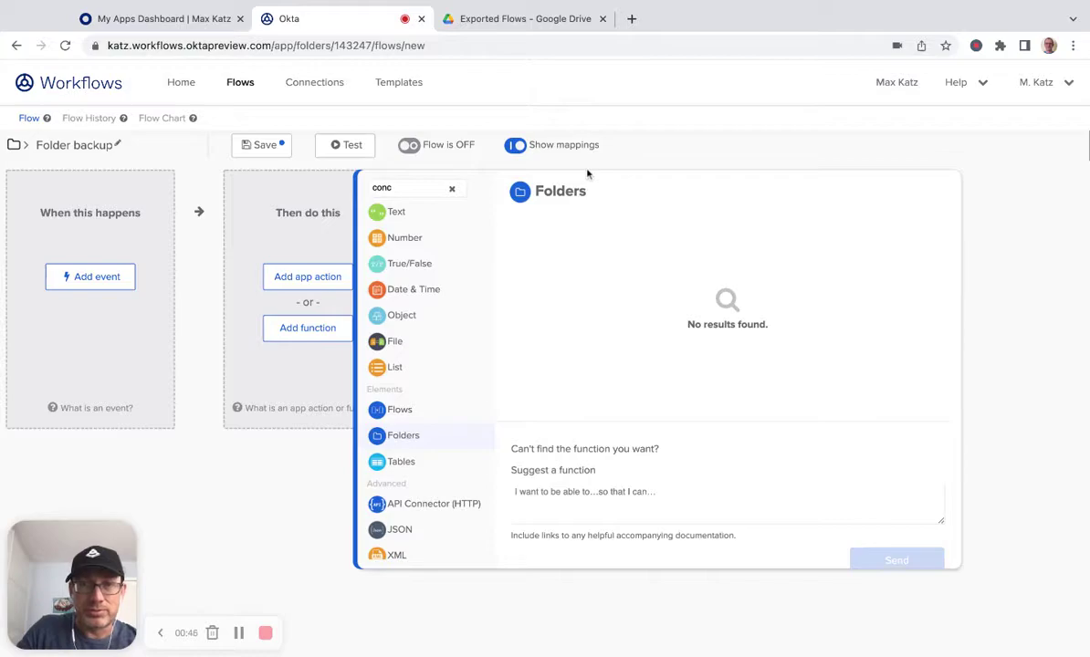
pyautogui.click(407, 190)
pyautogui.press('BackSpace')
pyautogui.press('BackSpace')
pyautogui.press('BackSpace')
pyautogui.press('BackSpace')
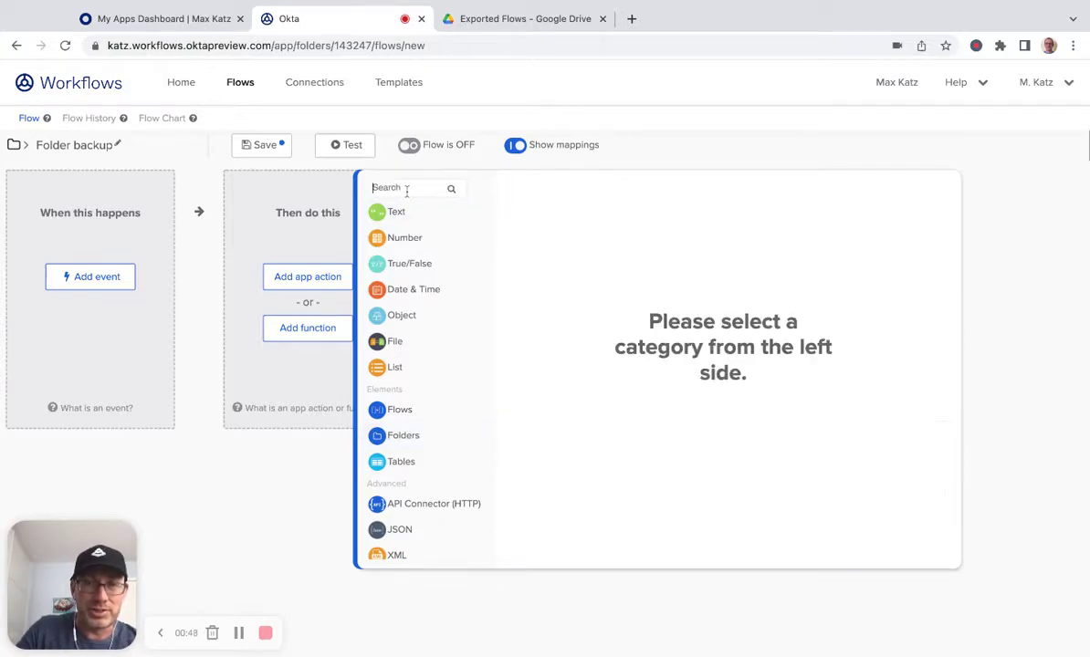
pyautogui.click(403, 438)
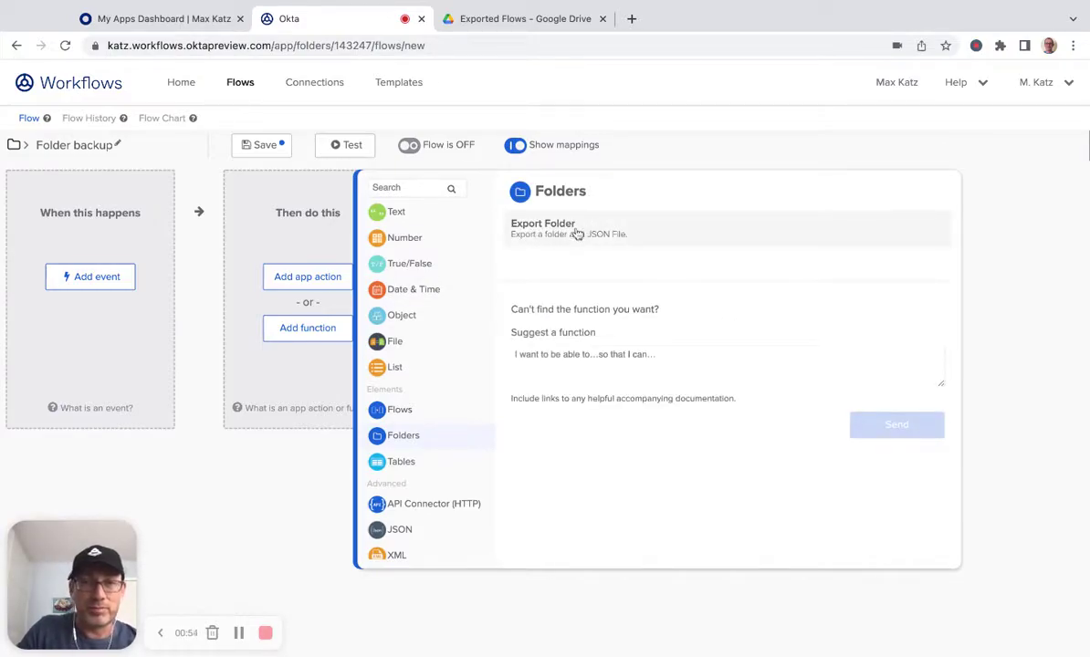
pyautogui.click(408, 416)
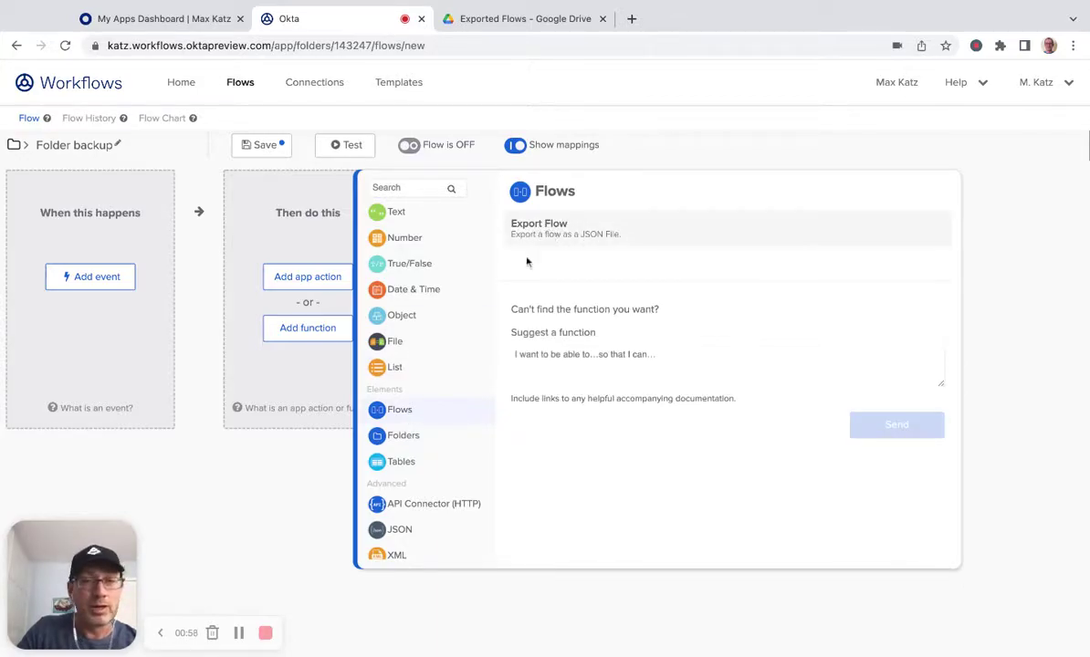
pyautogui.click(410, 442)
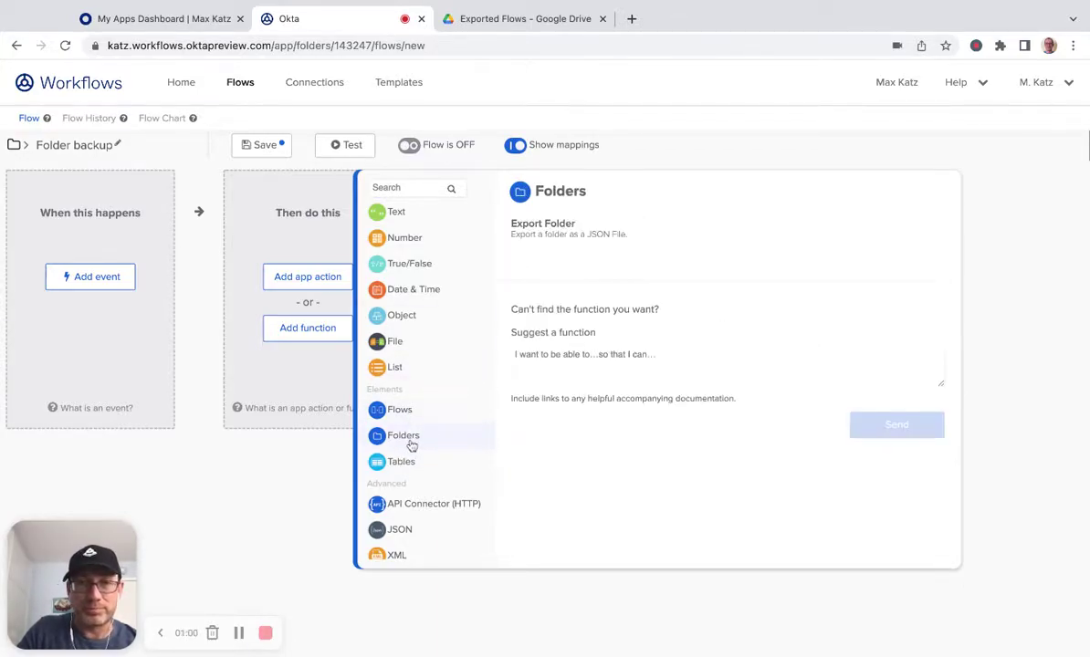
pyautogui.click(540, 228)
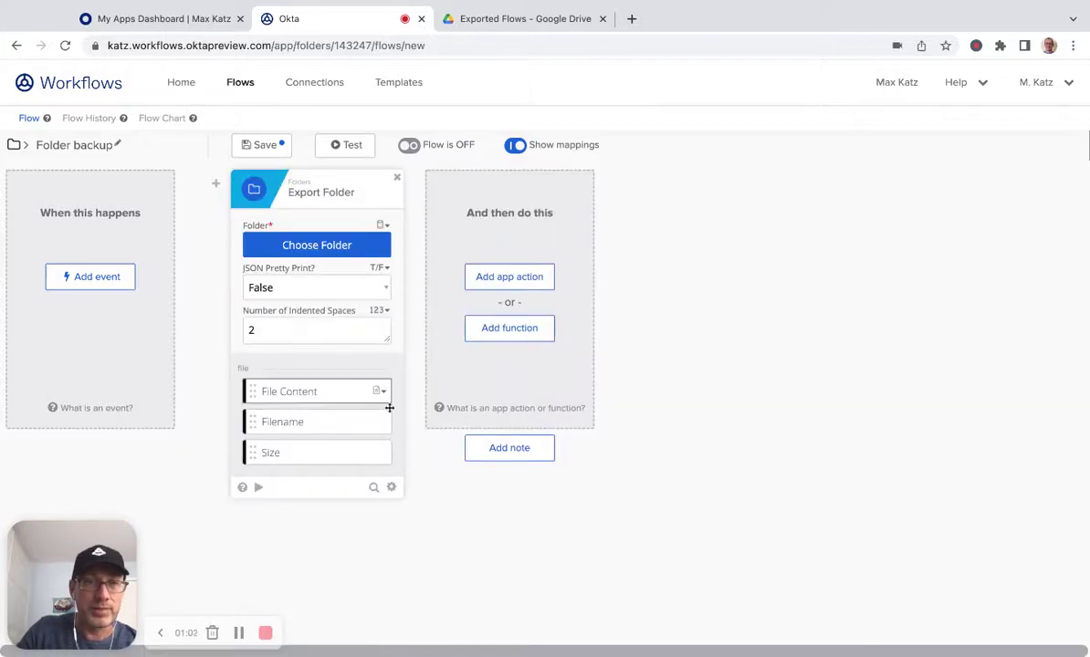
# Step: Choose 'Creates a Report with Google Sheets' as the folder for Export Folder
pyautogui.click(326, 248)
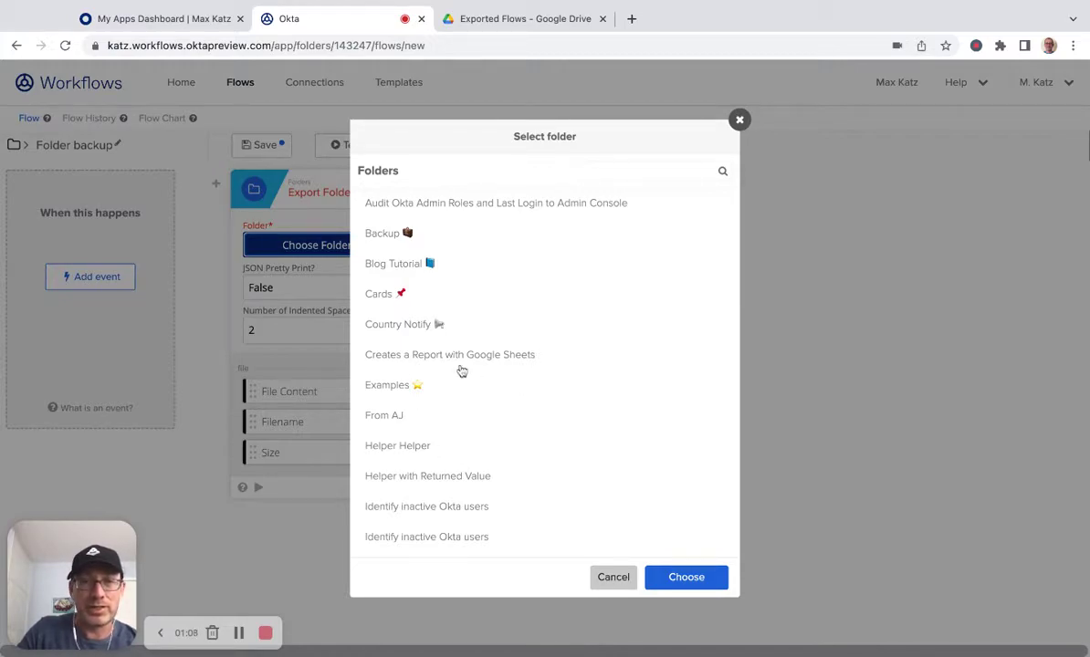
pyautogui.click(407, 356)
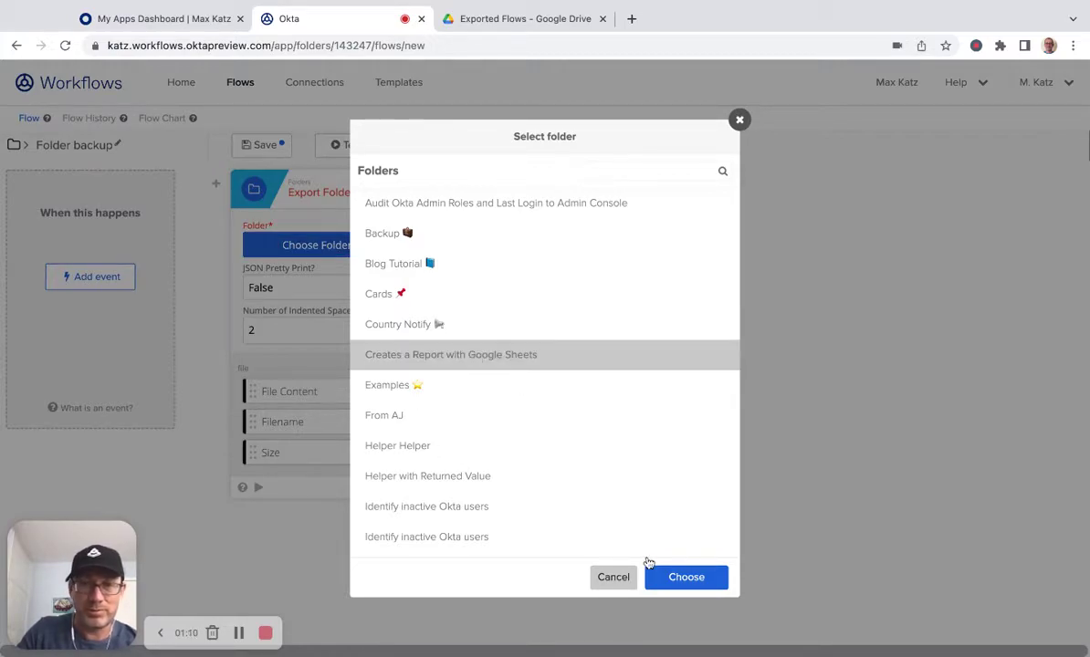
pyautogui.click(696, 585)
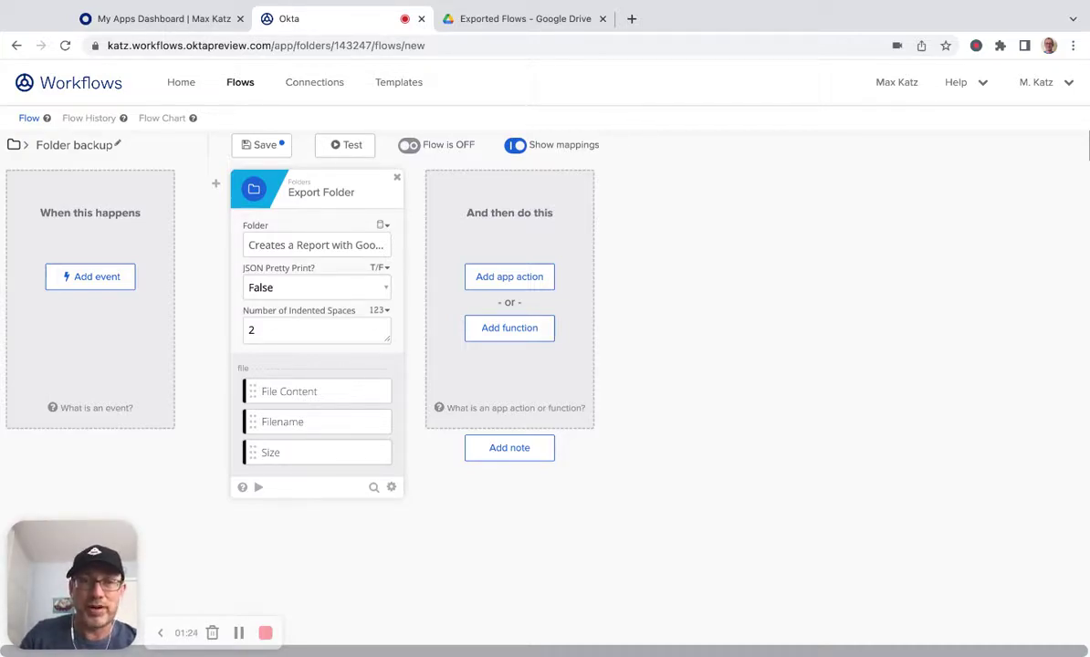
# Step: Add the Date & Time 'Now' function after Export Folder, found by searching 'no'
pyautogui.click(526, 327)
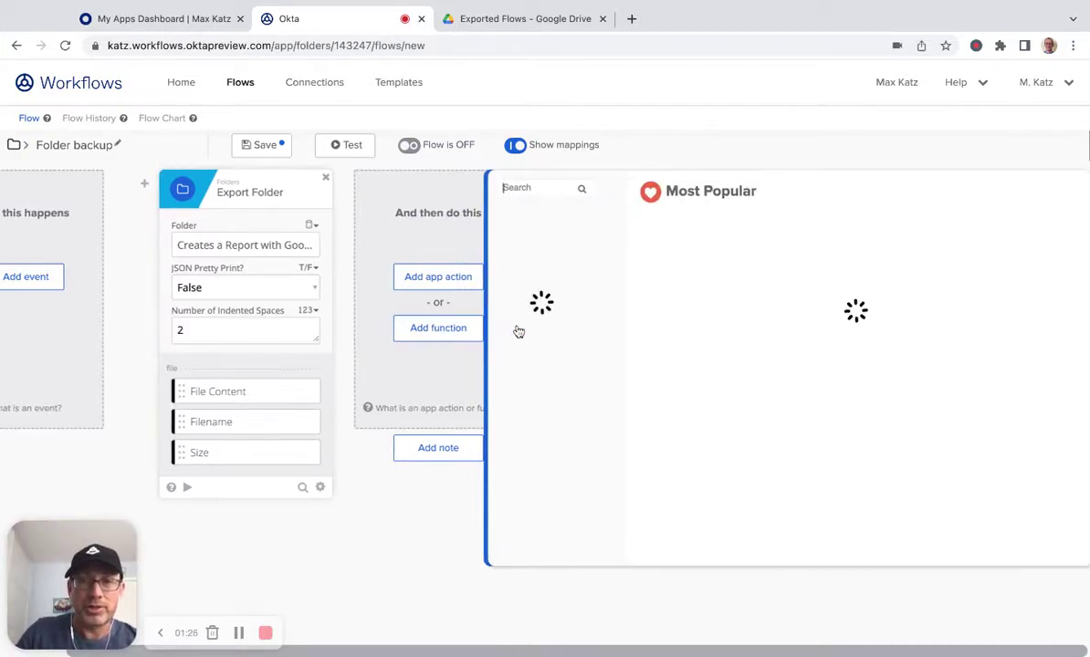
pyautogui.write('now')
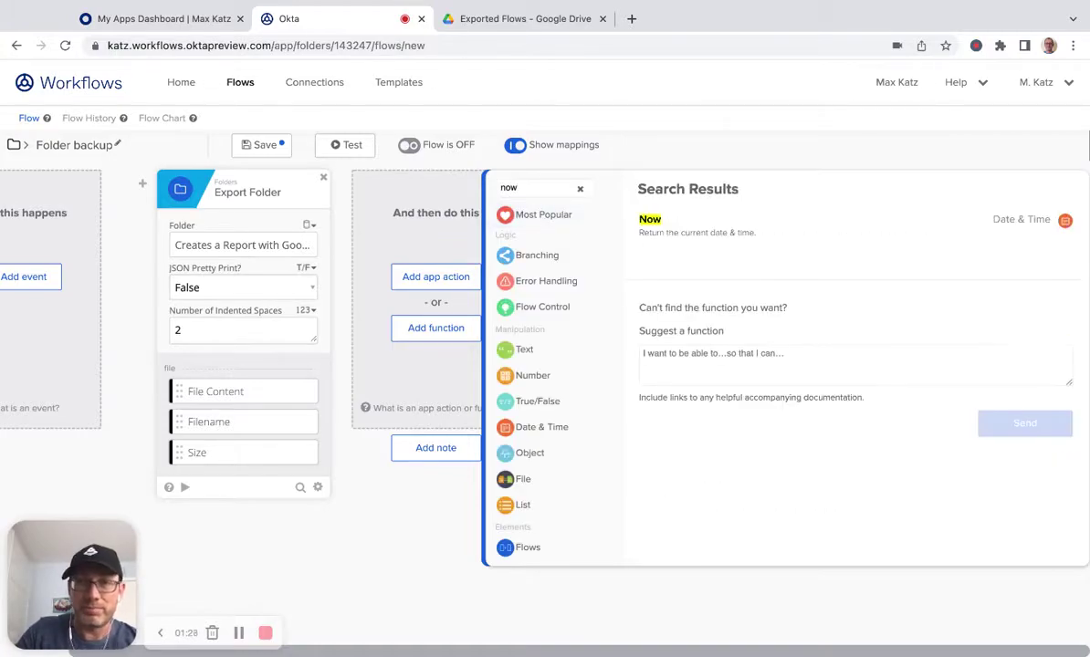
pyautogui.click(663, 228)
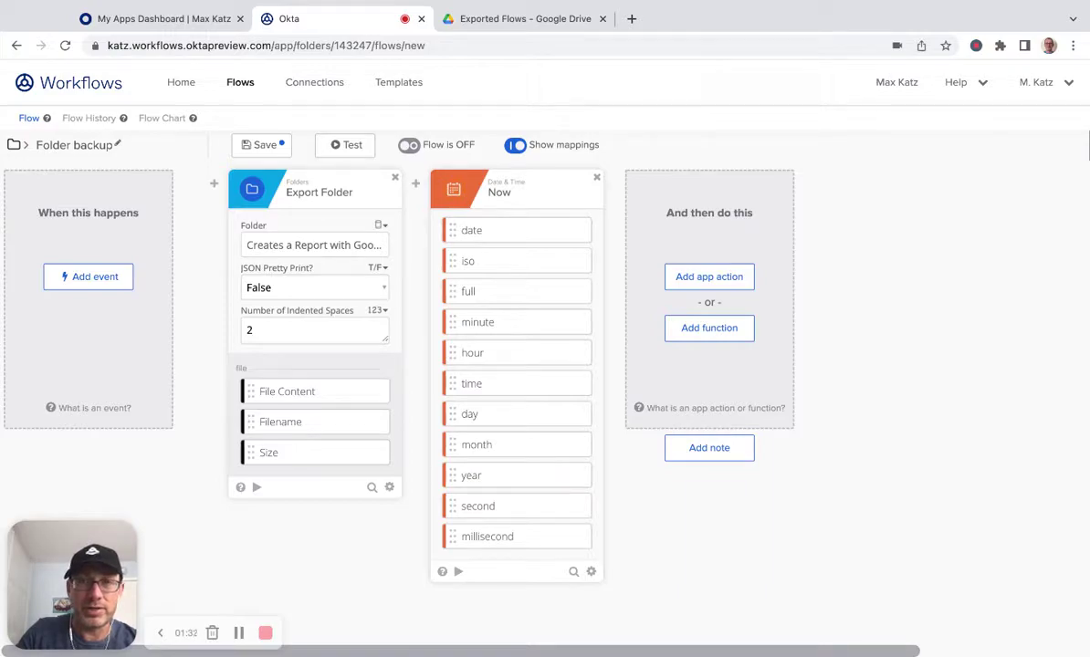
# Step: Add a Concatenate function with the exported Filename as text 1 and a third text field
pyautogui.click(708, 334)
pyautogui.write('conc')
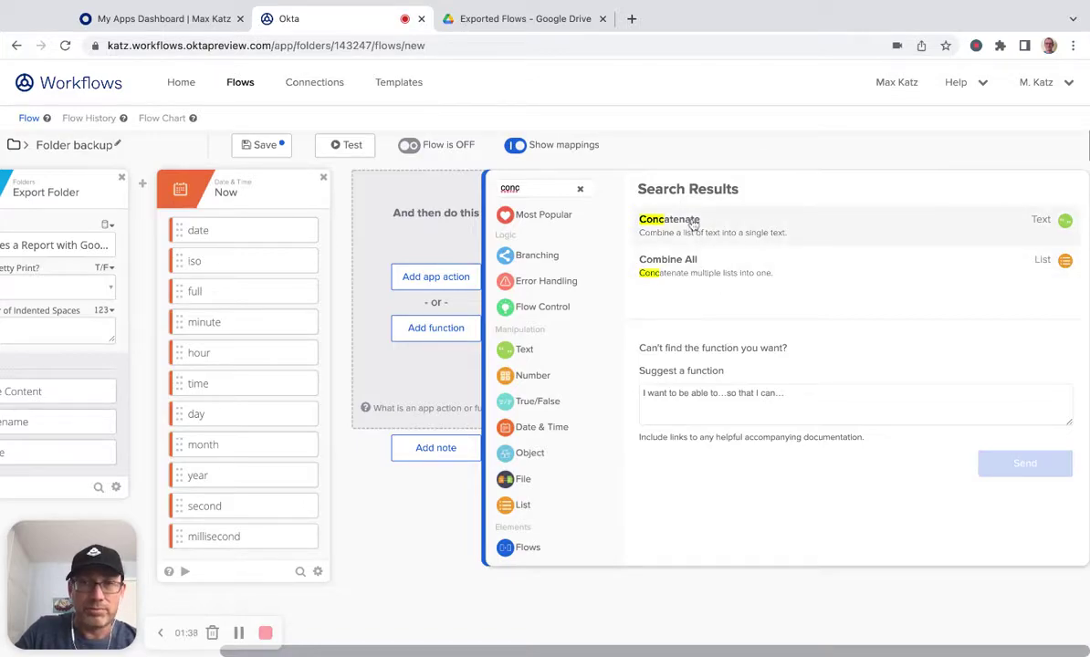
pyautogui.click(644, 221)
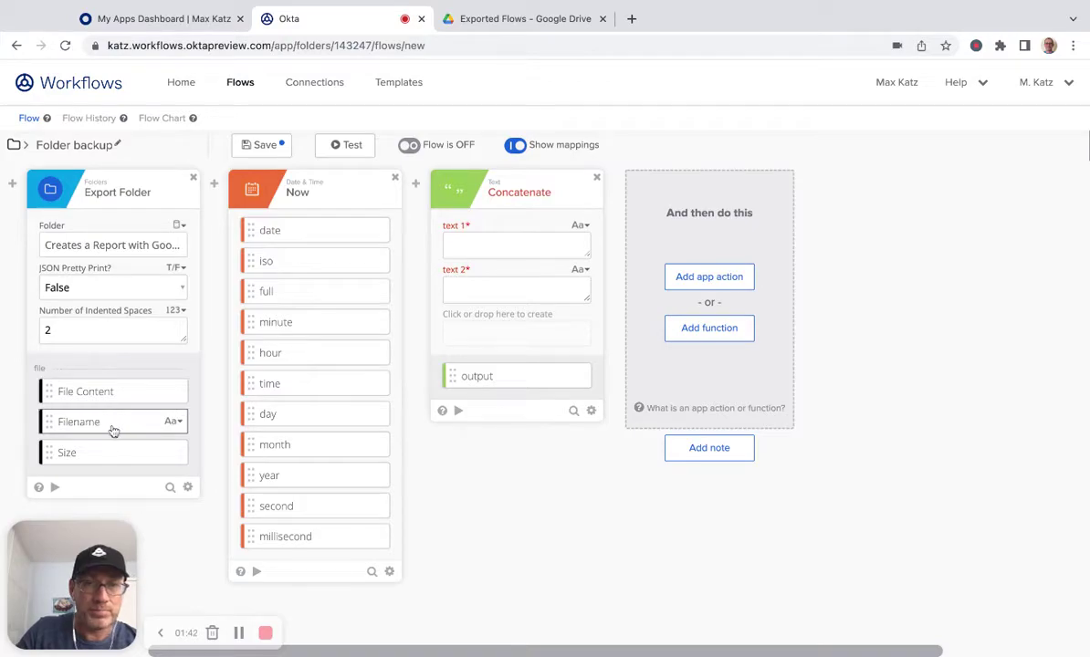
pyautogui.moveTo(113, 431); pyautogui.dragTo(511, 244)
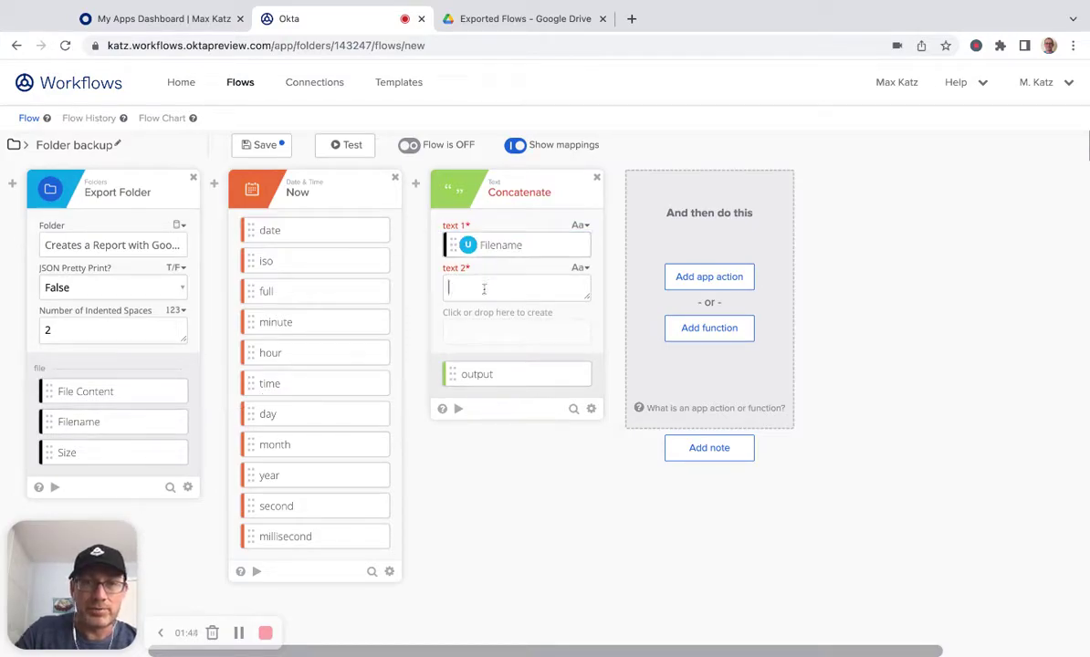
pyautogui.click(467, 315)
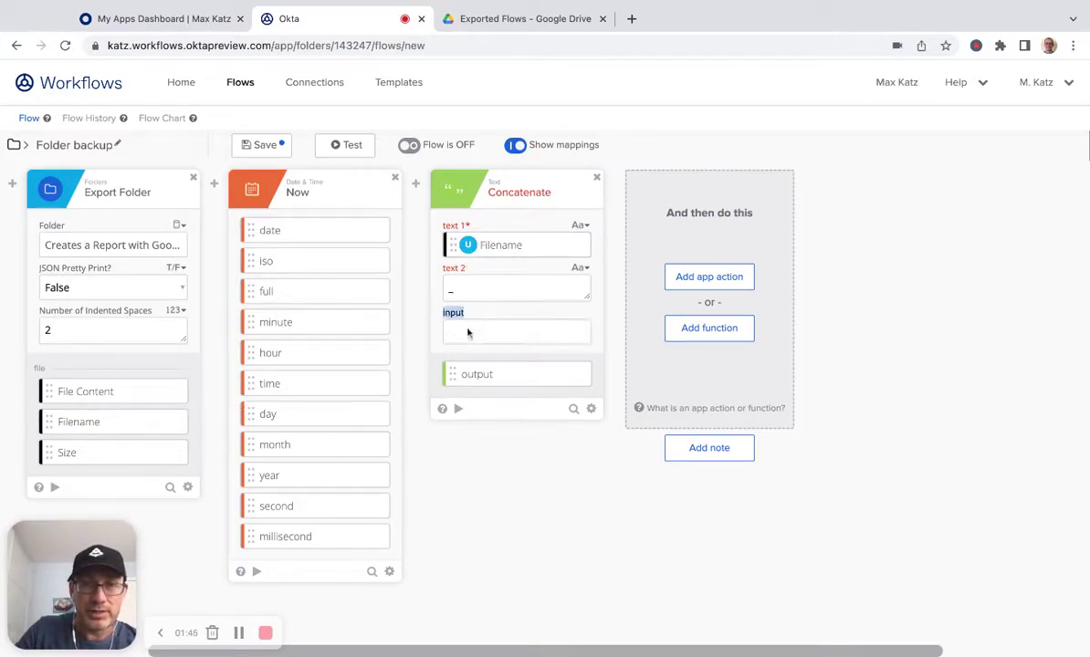
pyautogui.click(334, 230)
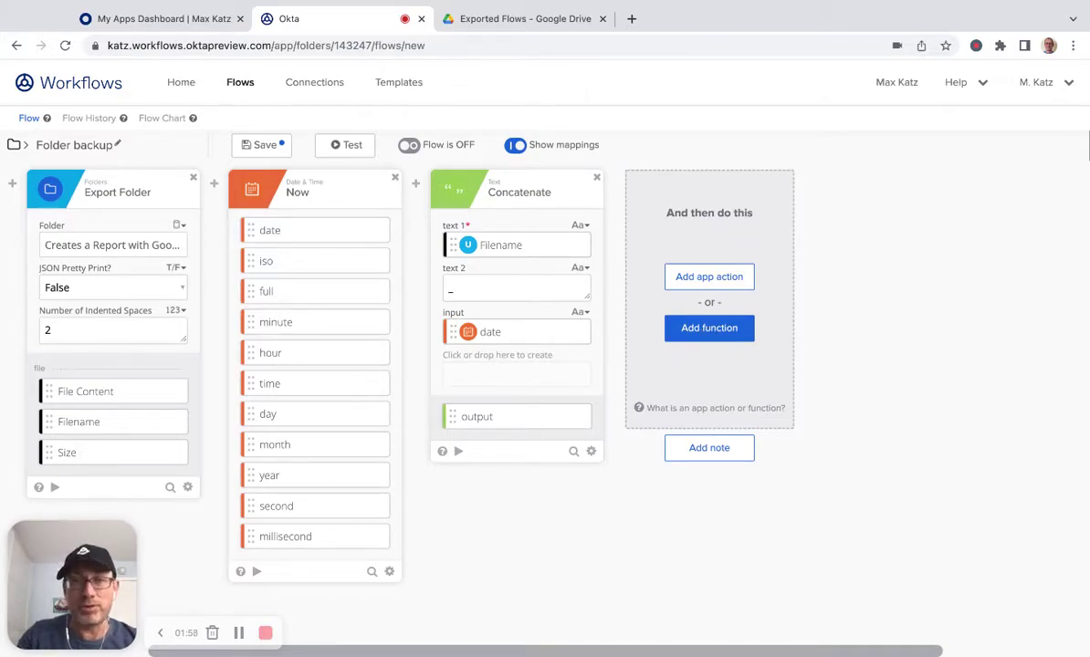
pyautogui.click(710, 327)
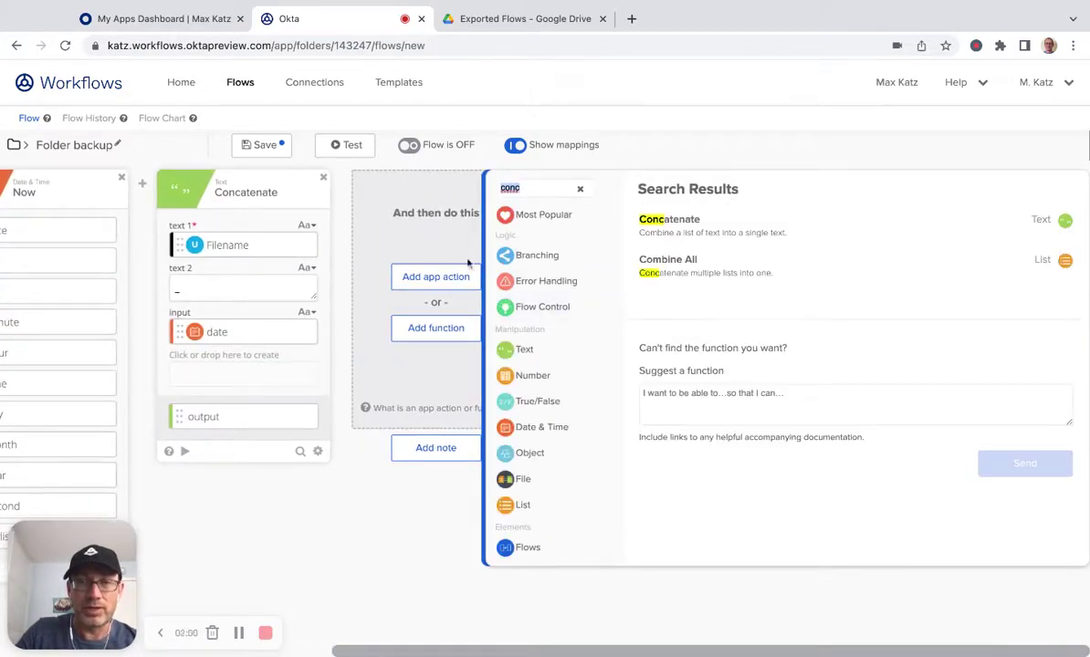
# Step: Close the function panel and list Google Drive's app actions, scrolling toward Upload File
pyautogui.click(439, 241)
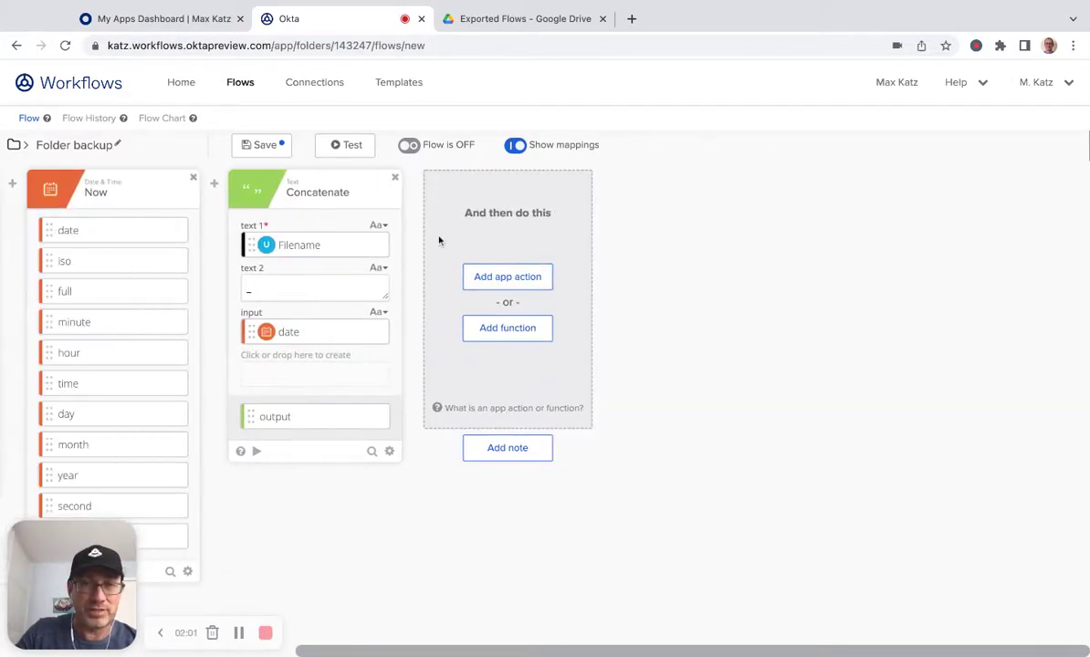
pyautogui.click(527, 286)
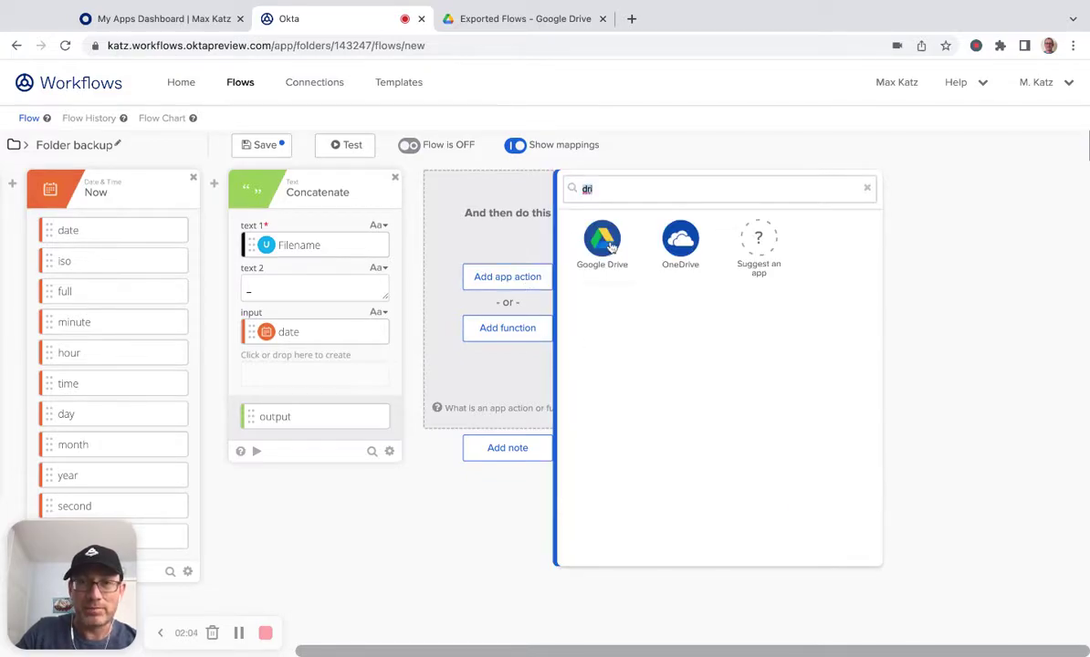
pyautogui.click(606, 245)
pyautogui.scroll(-10, 698, 340)
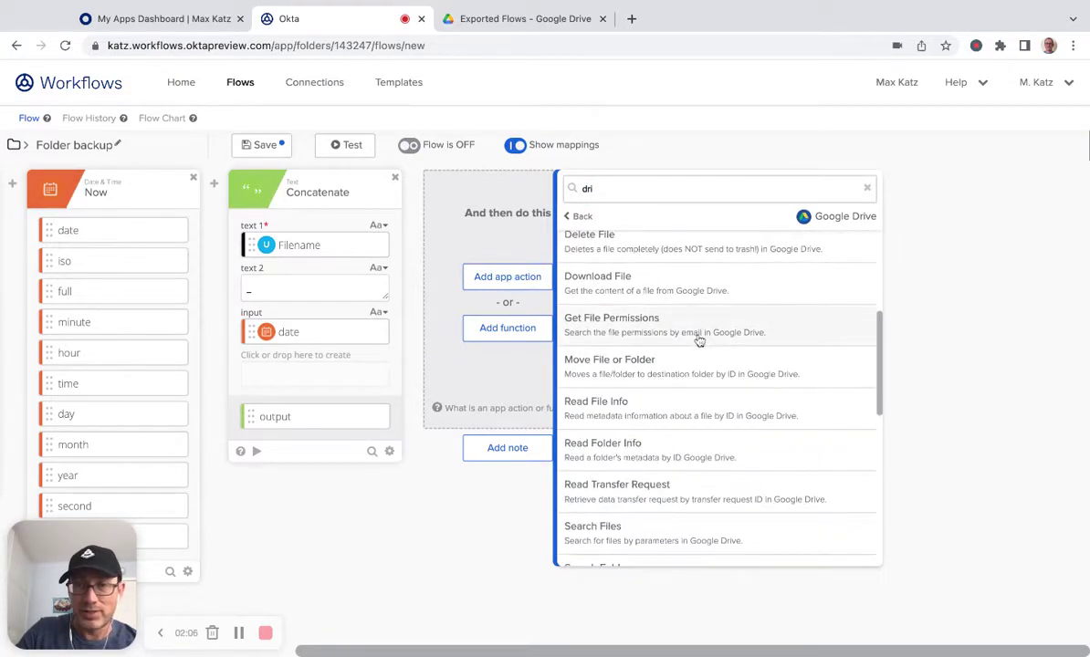
pyautogui.scroll(-2, 699, 339)
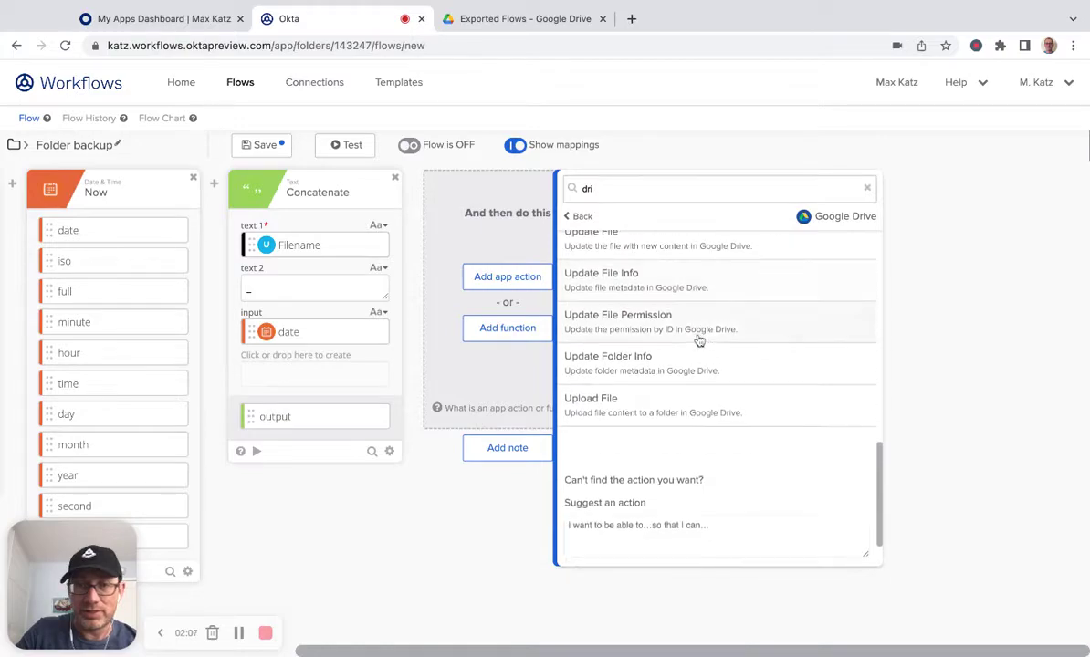
# Step: Add Google Drive Upload File, mapping Concatenate's output to Name and exported File Content
pyautogui.click(659, 404)
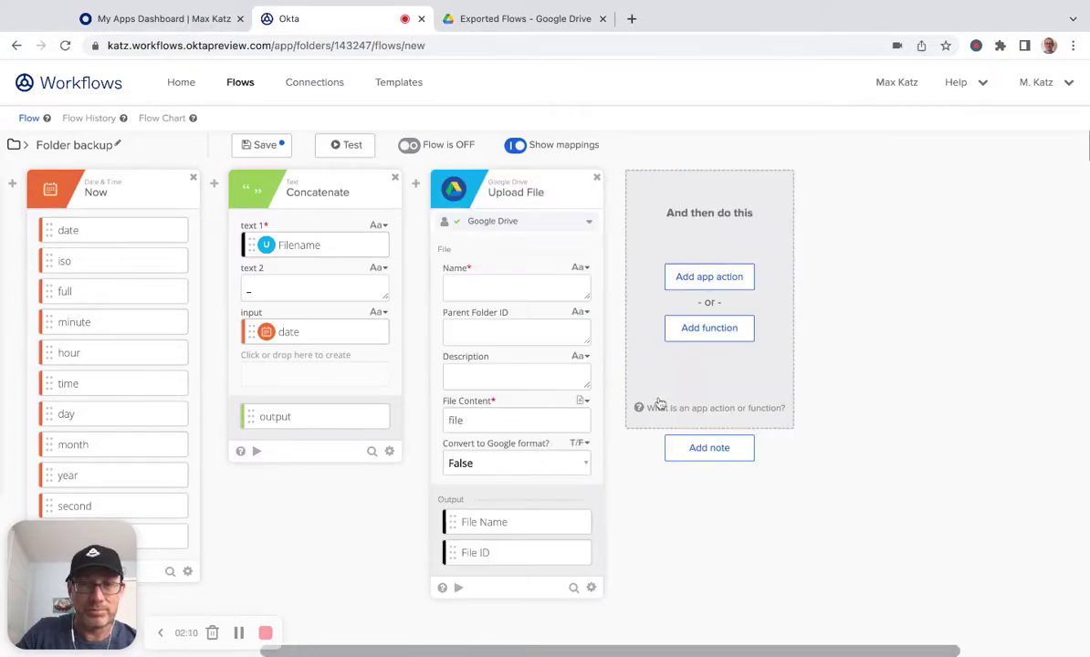
pyautogui.hscroll(-3, 323, 557)
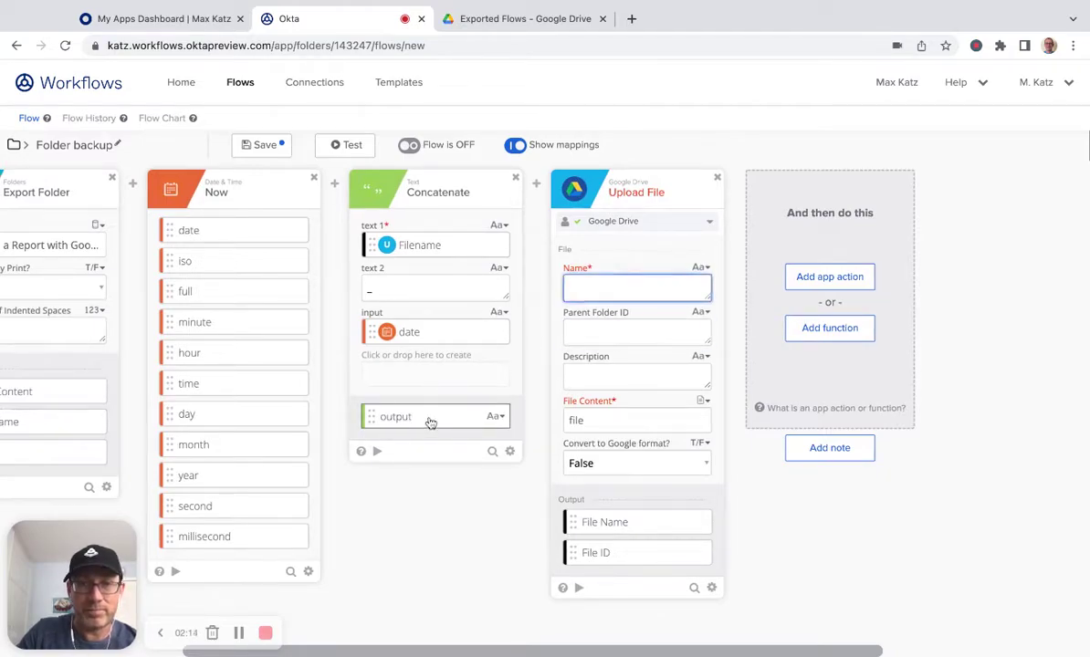
pyautogui.moveTo(430, 421); pyautogui.dragTo(637, 288)
pyautogui.hscroll(-3, 467, 541)
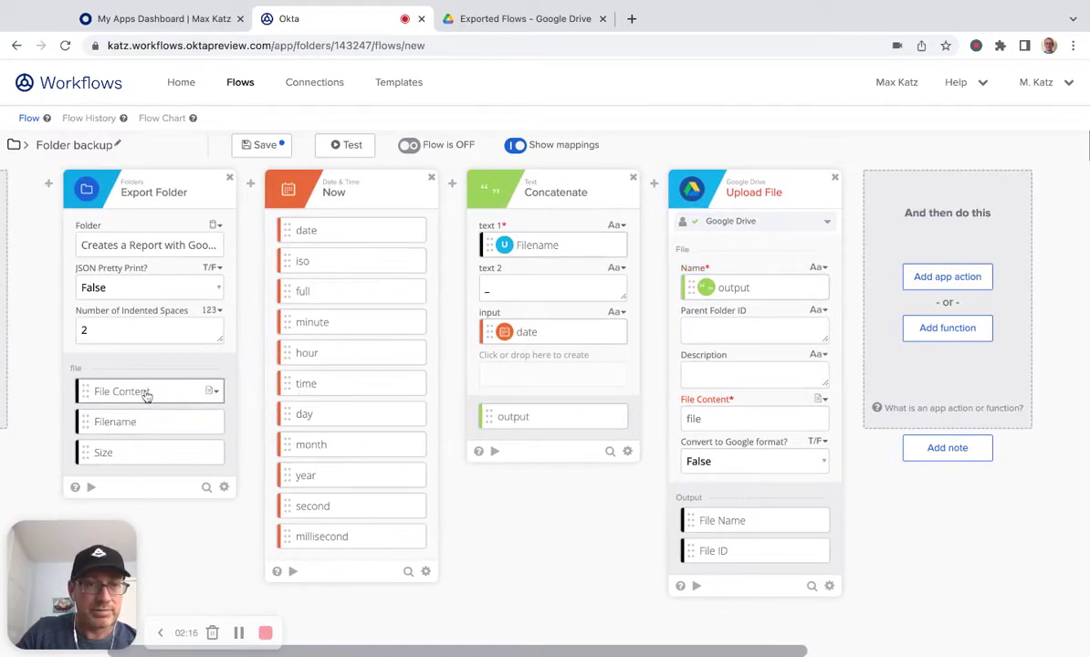
pyautogui.moveTo(146, 392); pyautogui.dragTo(735, 420)
pyautogui.hscroll(1, 577, 513)
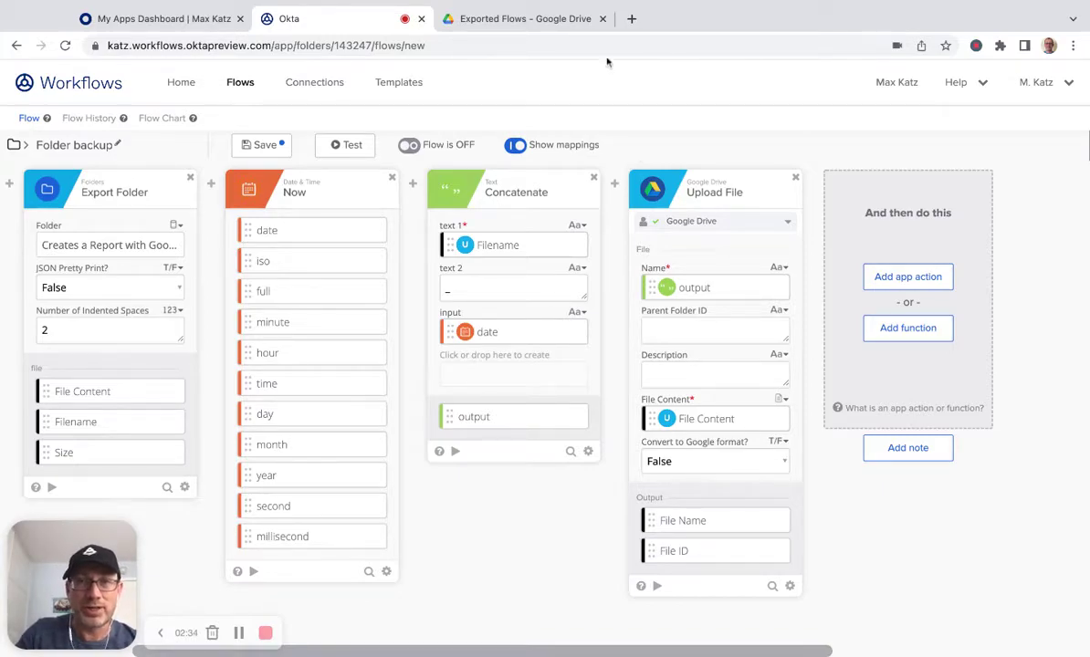
# Step: Copy the Exported Flows folder ID from its Google Drive URL
pyautogui.click(512, 20)
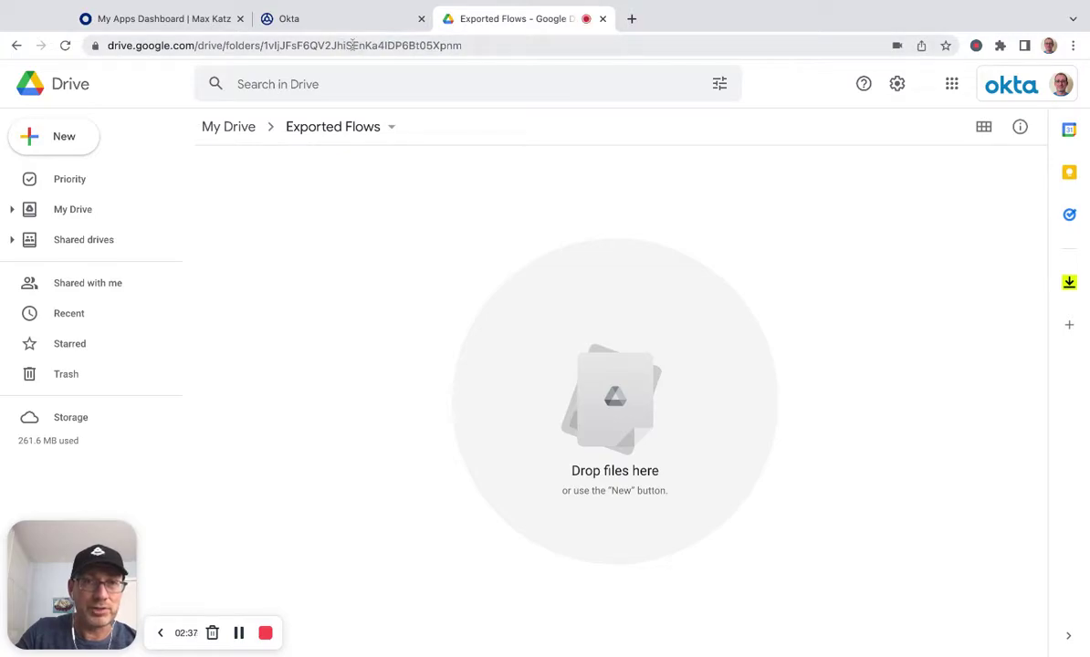
pyautogui.doubleClick(355, 45)
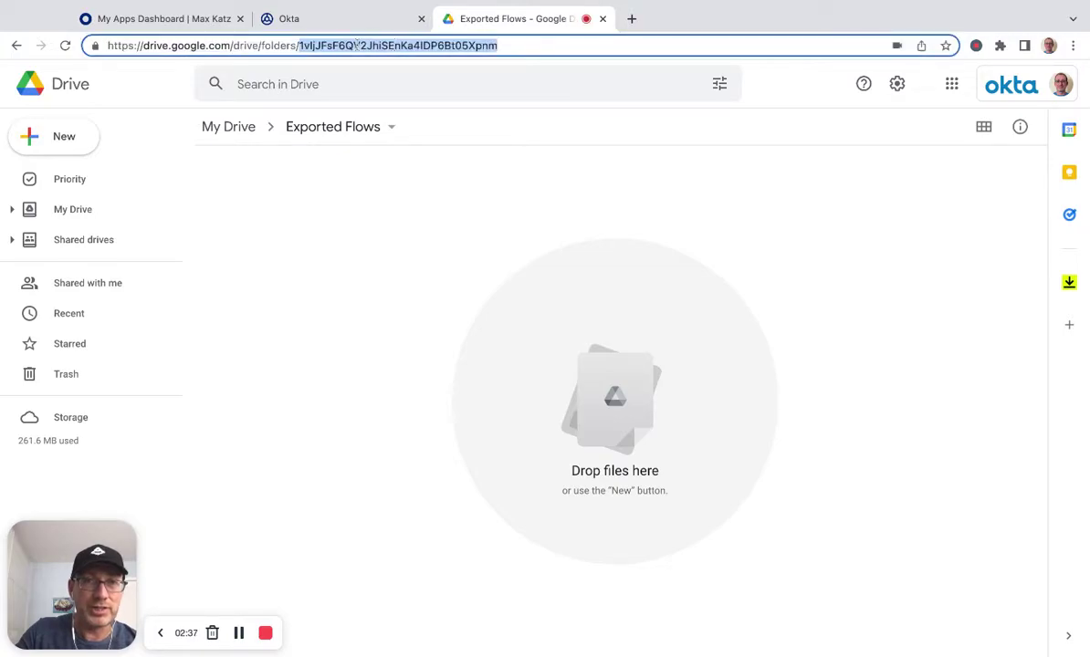
pyautogui.click(187, 20)
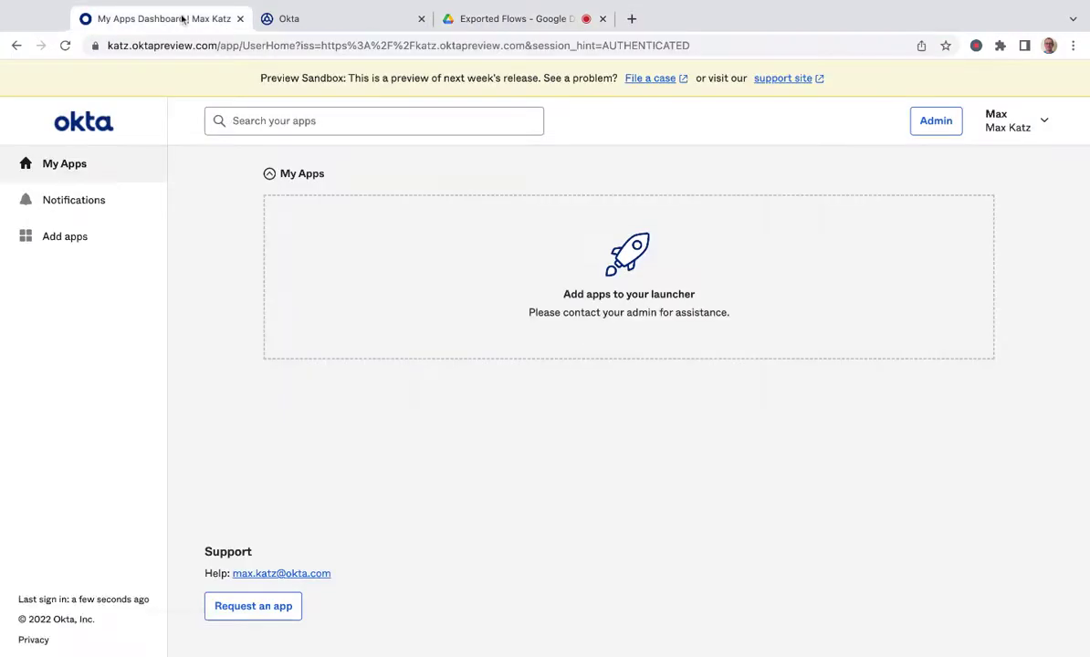
pyautogui.click(555, 19)
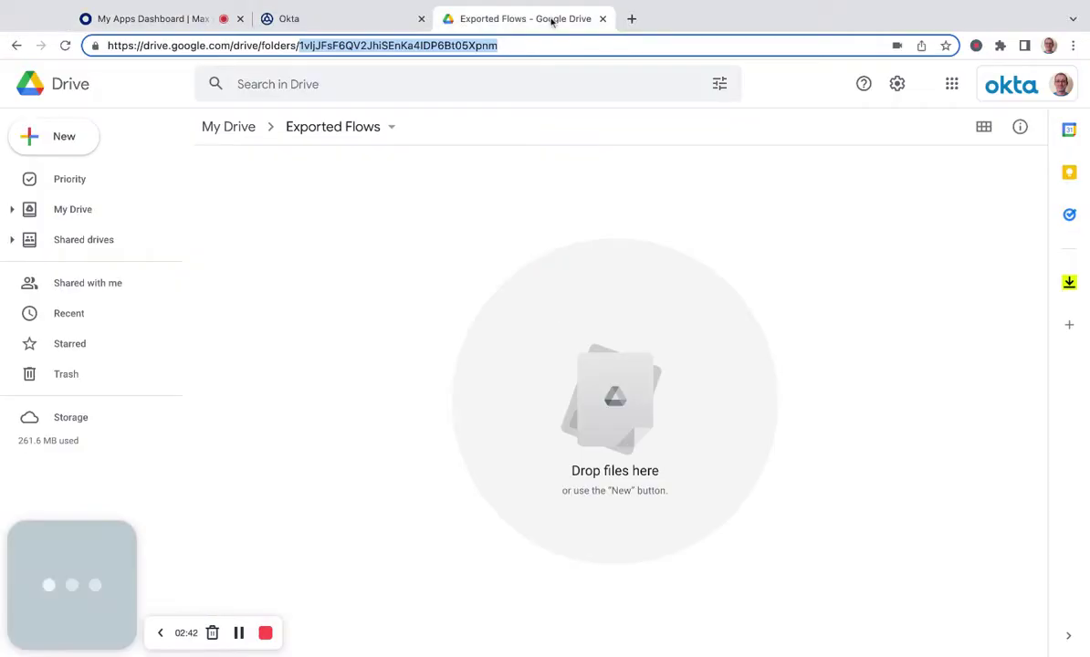
# Step: Paste the Exported Flows folder ID into Parent Folder ID and save the flow
pyautogui.click(377, 19)
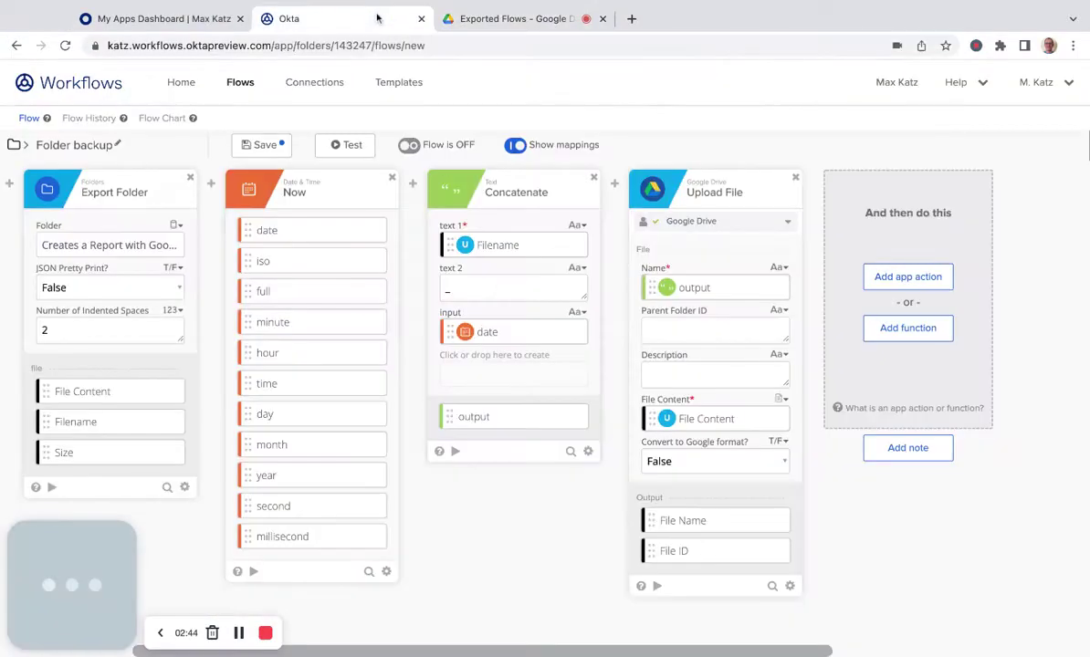
pyautogui.click(676, 331)
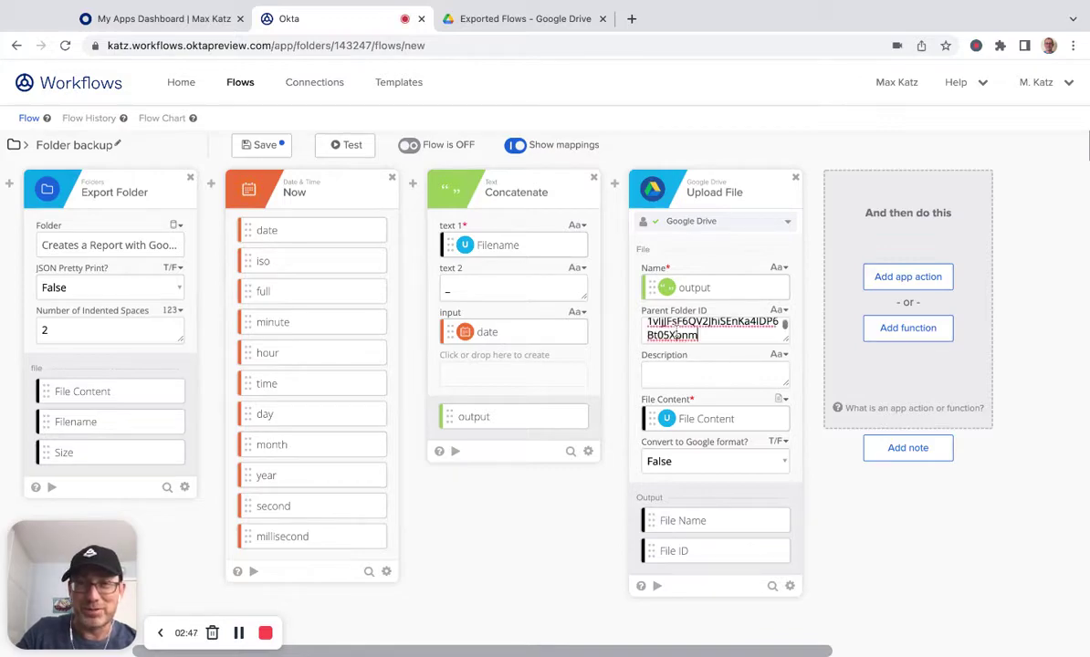
pyautogui.click(256, 145)
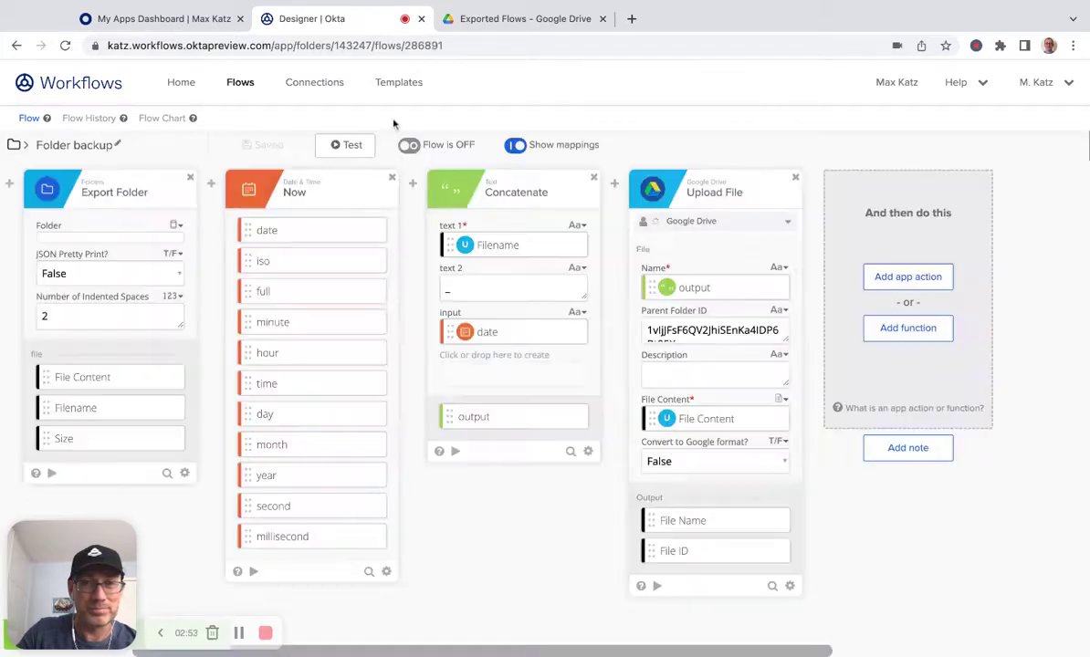
# Step: Run a flow test and confirm the timestamped flows.folder backup appears in Drive
pyautogui.click(353, 146)
pyautogui.click(658, 527)
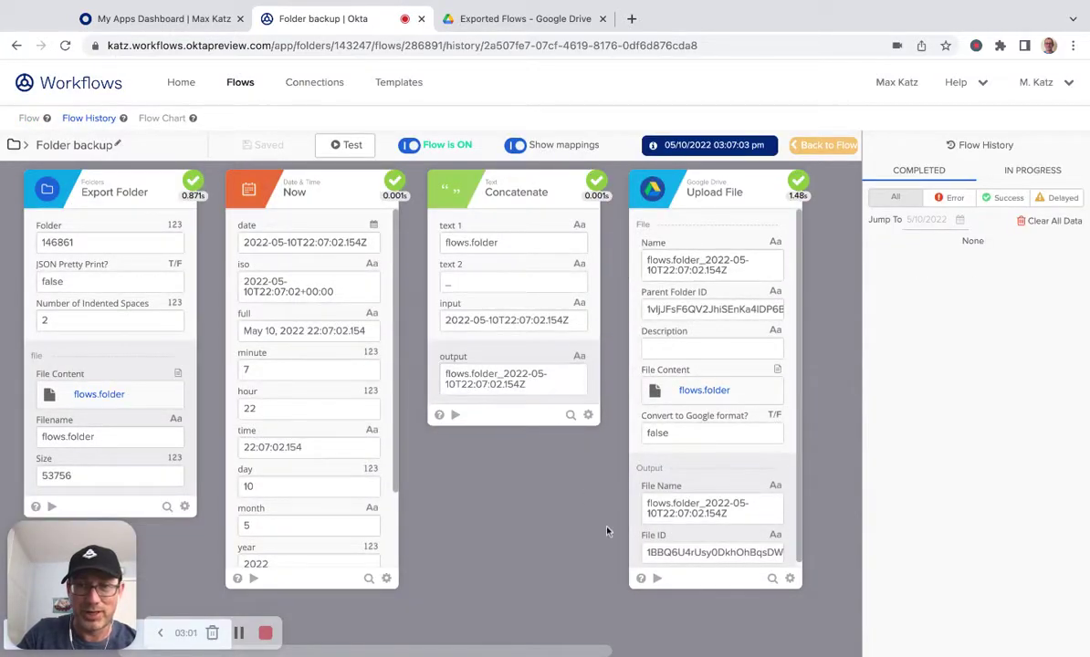
pyautogui.scroll(-1, 708, 471)
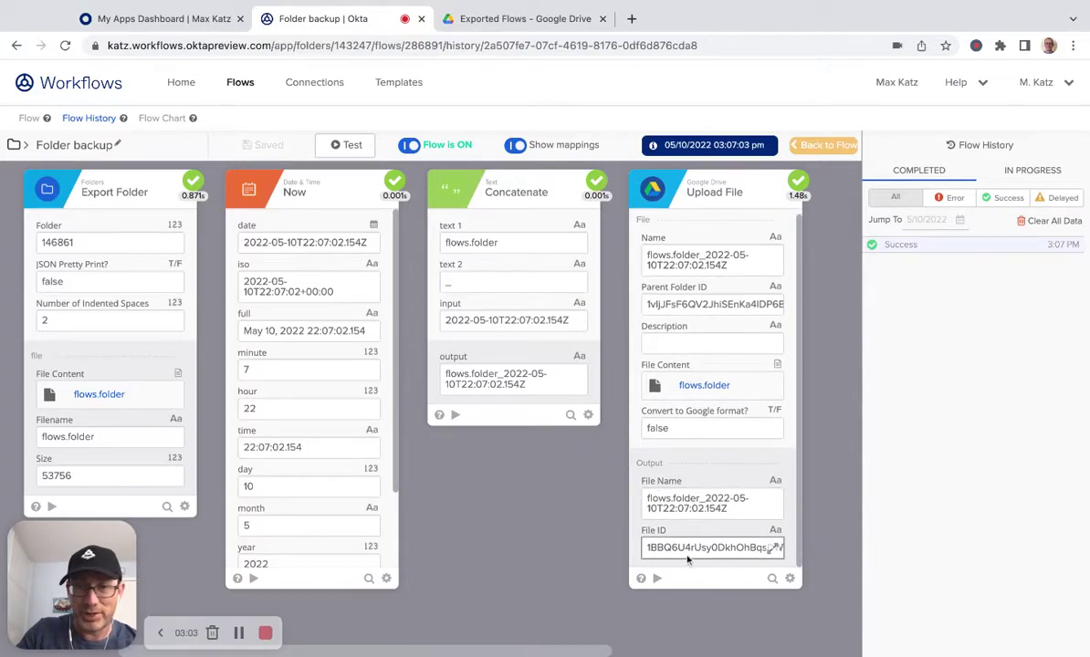
pyautogui.click(545, 19)
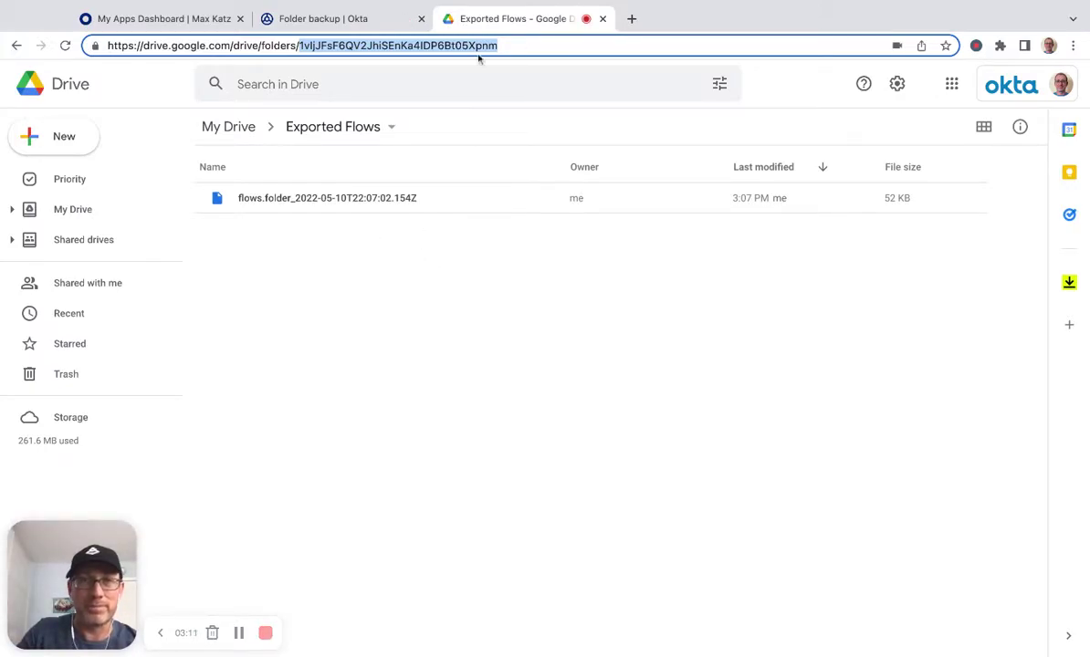
# Step: Rerun the flow test and confirm a second timestamped flows.folder backup appeared in Google Drive
pyautogui.click(347, 20)
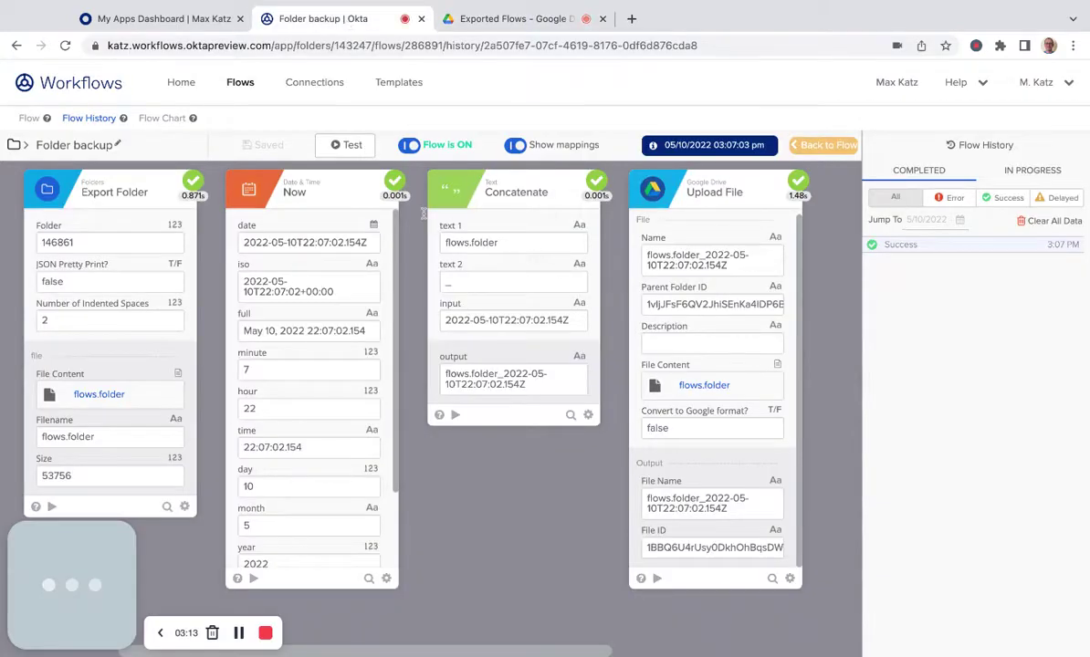
pyautogui.click(348, 145)
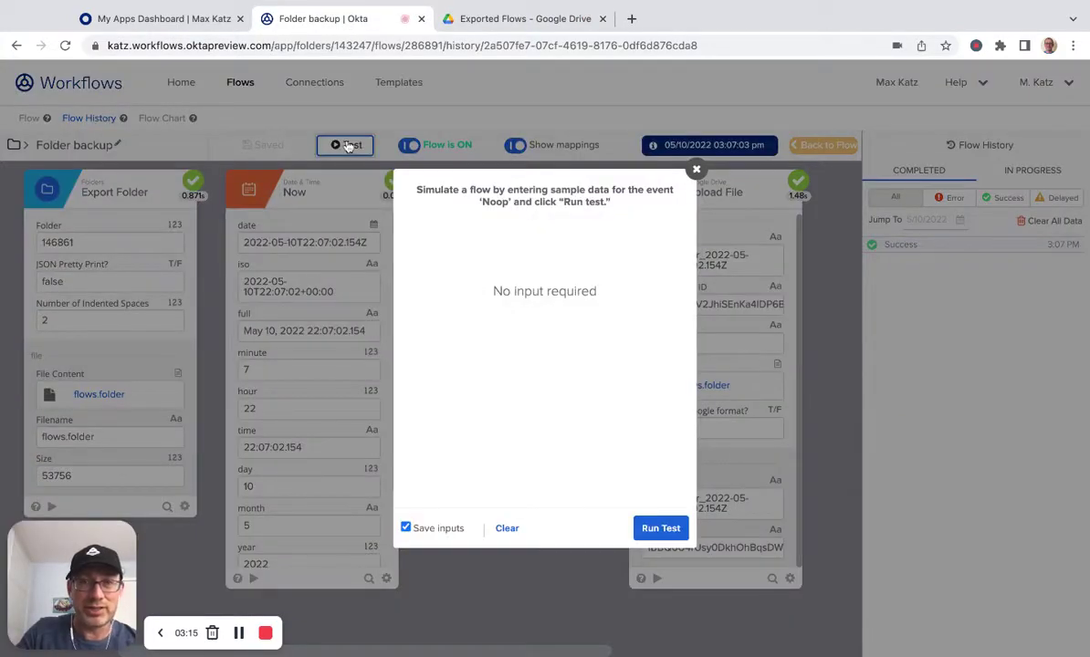
pyautogui.press('Return')
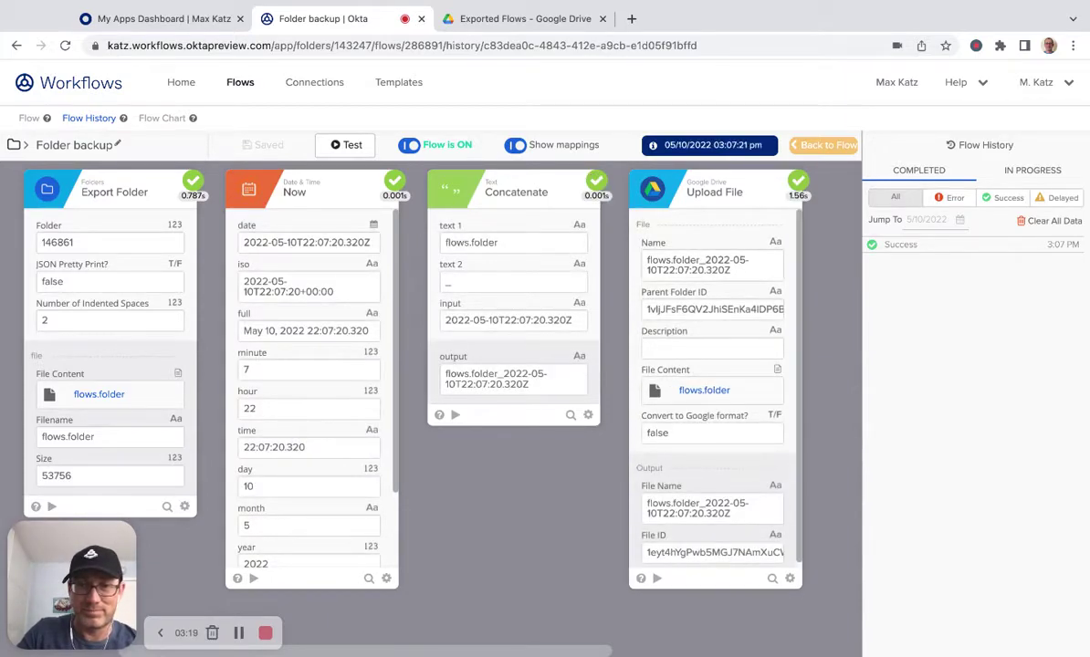
pyautogui.click(529, 18)
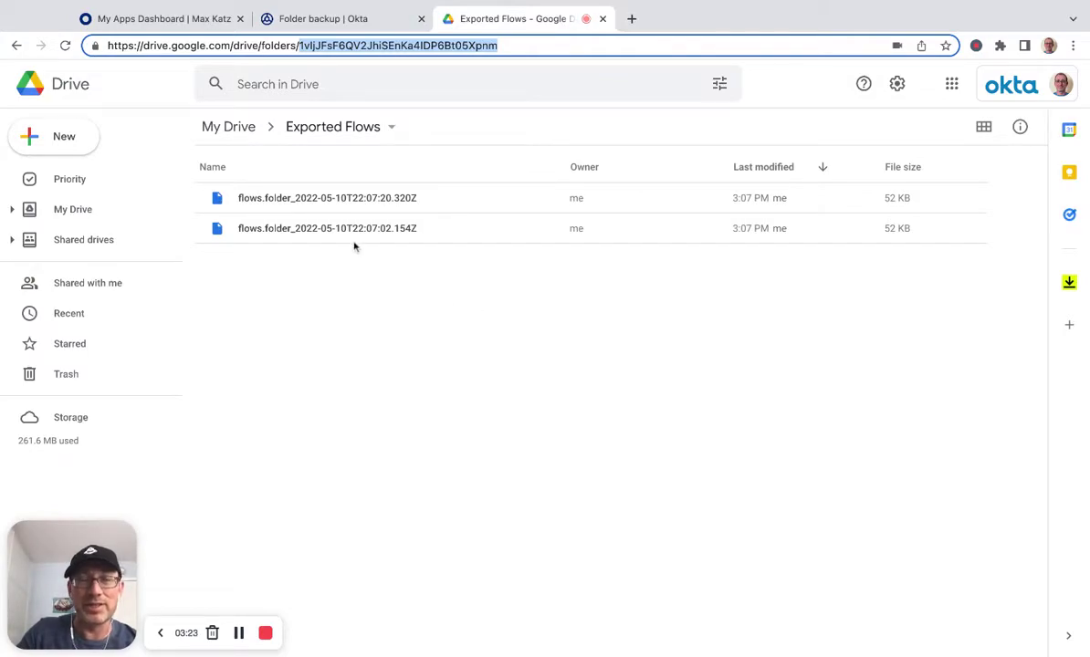
pyautogui.click(357, 12)
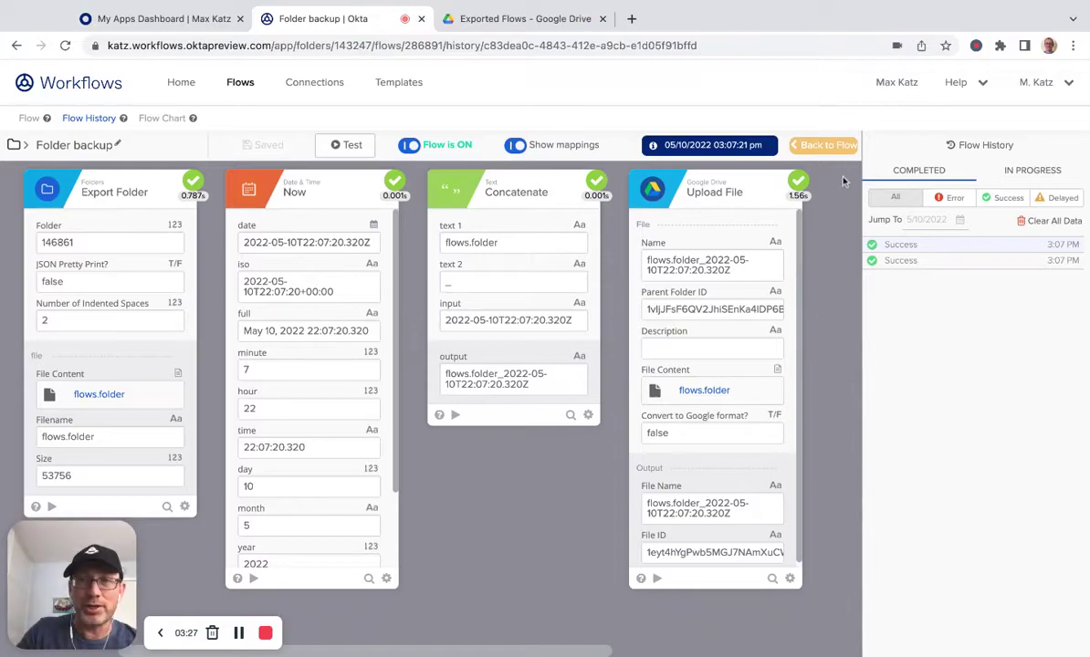
# Step: Add a Scheduled Flow start event running weekly at 9:00 AM on Monday and Tuesday
pyautogui.click(826, 146)
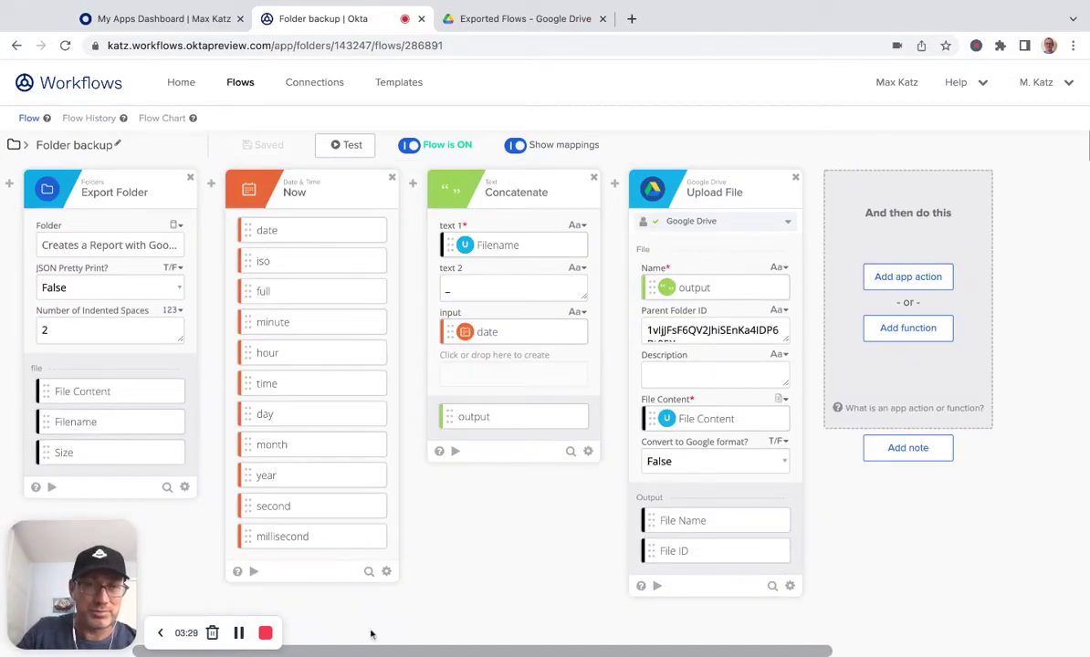
pyautogui.hscroll(-3, 508, 504)
pyautogui.hscroll(-5, 509, 507)
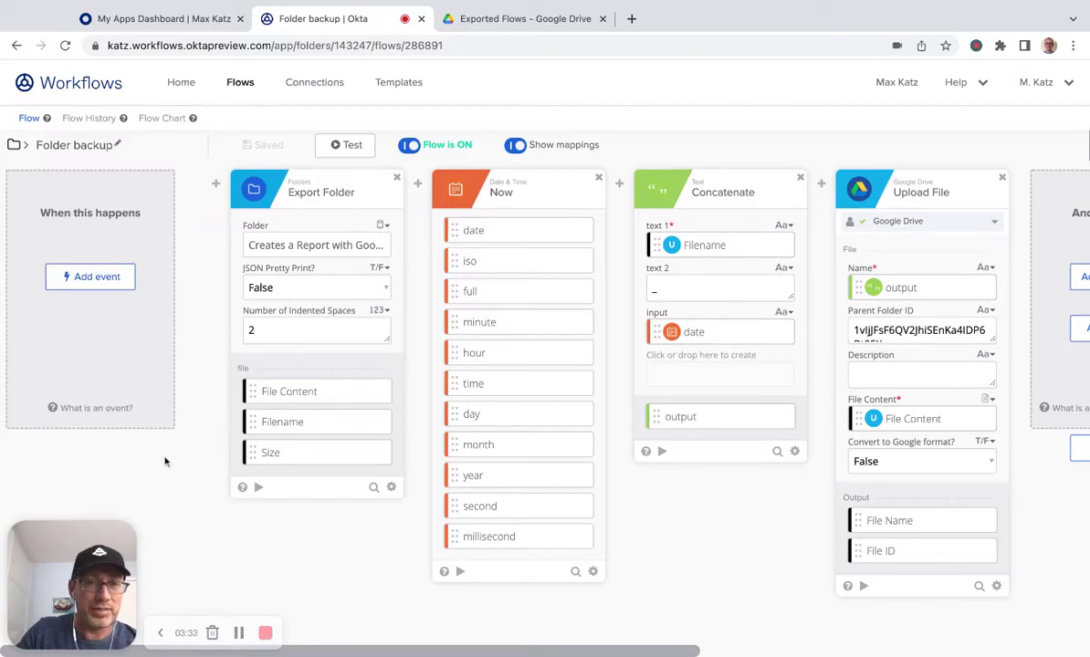
pyautogui.click(92, 278)
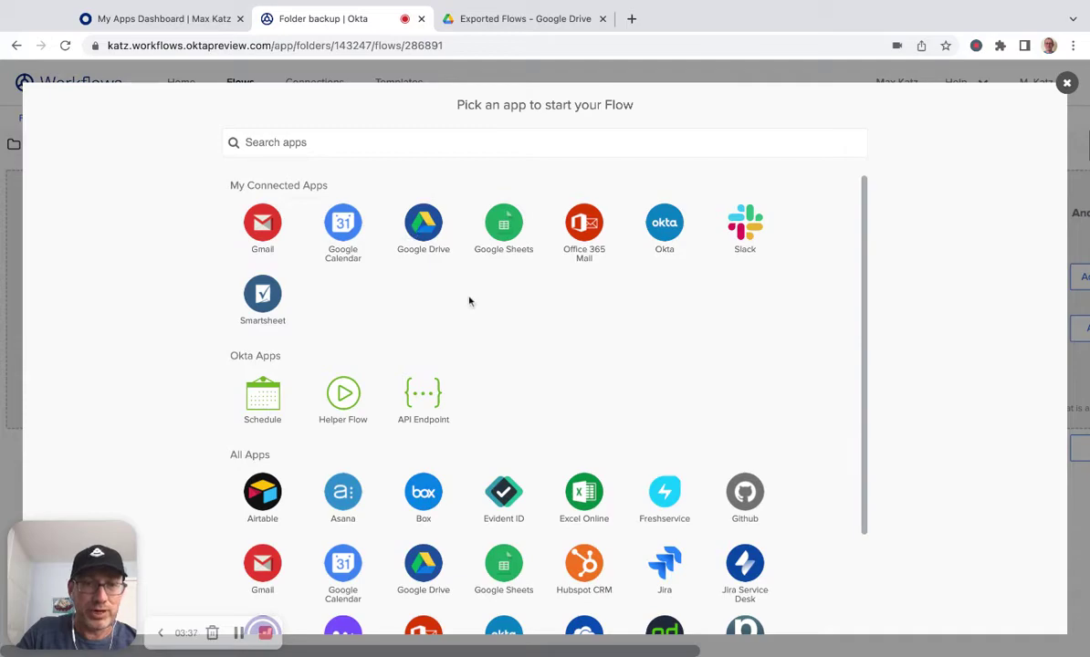
pyautogui.click(262, 394)
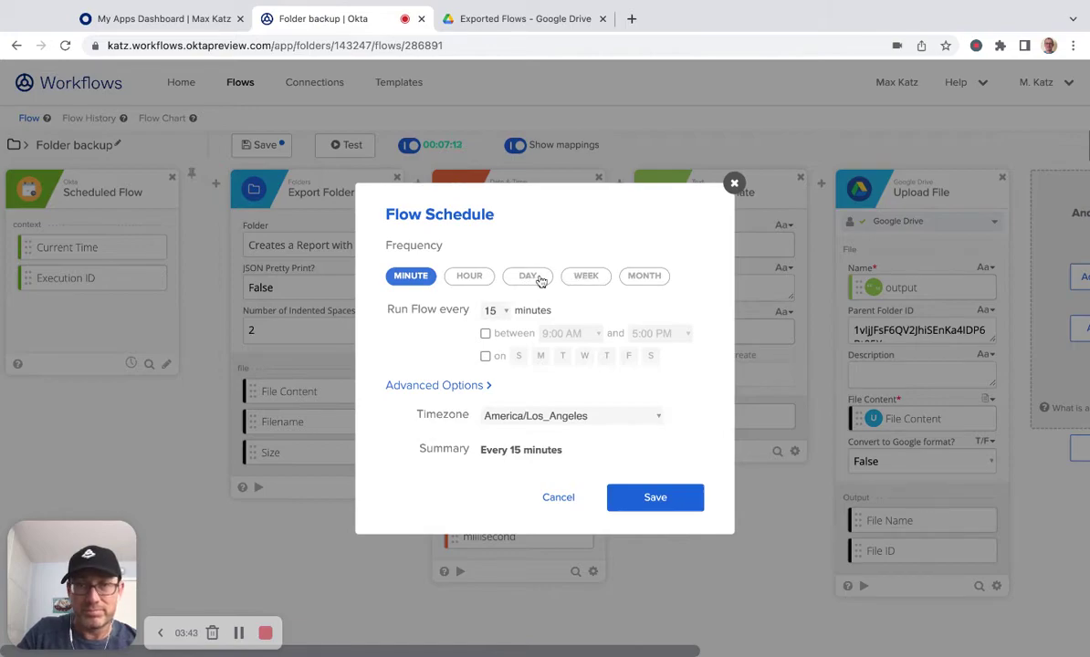
pyautogui.click(585, 278)
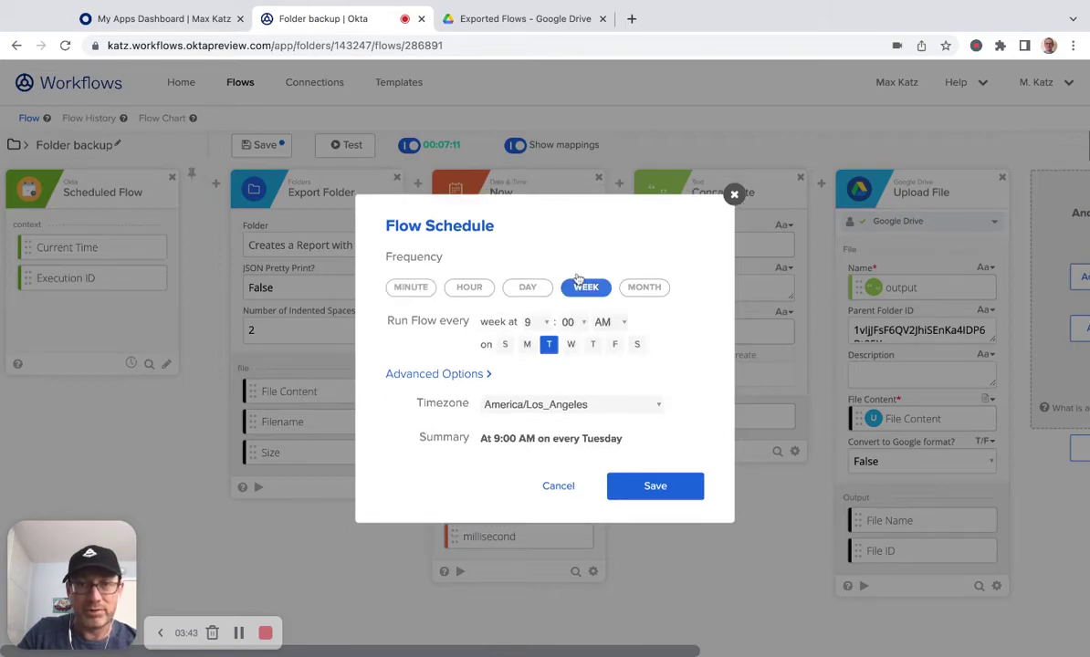
pyautogui.click(528, 345)
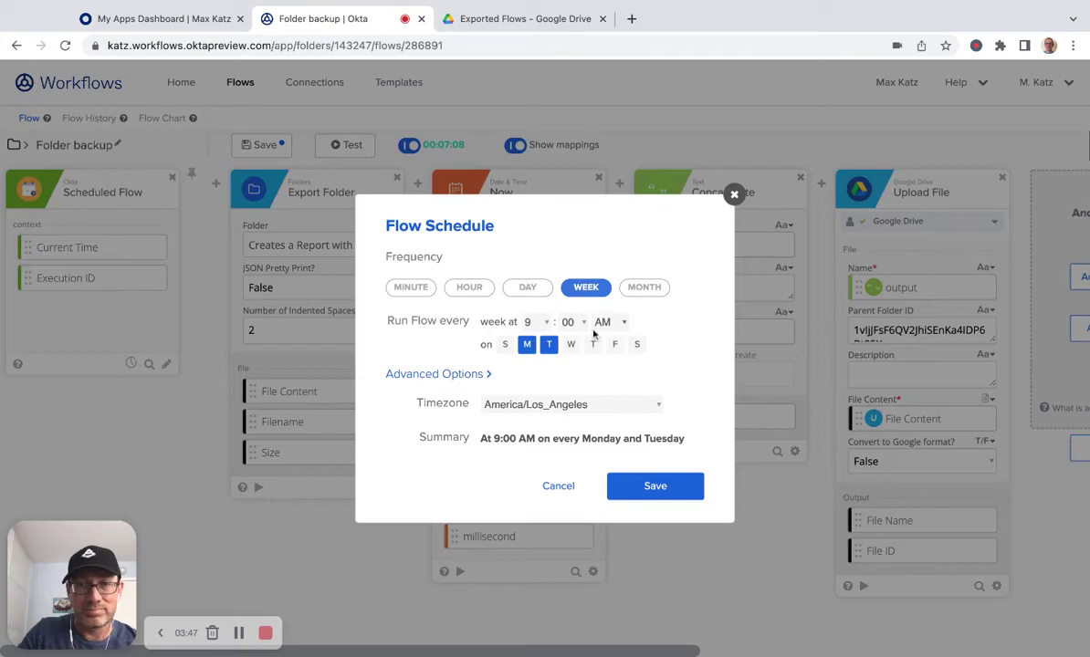
pyautogui.click(655, 487)
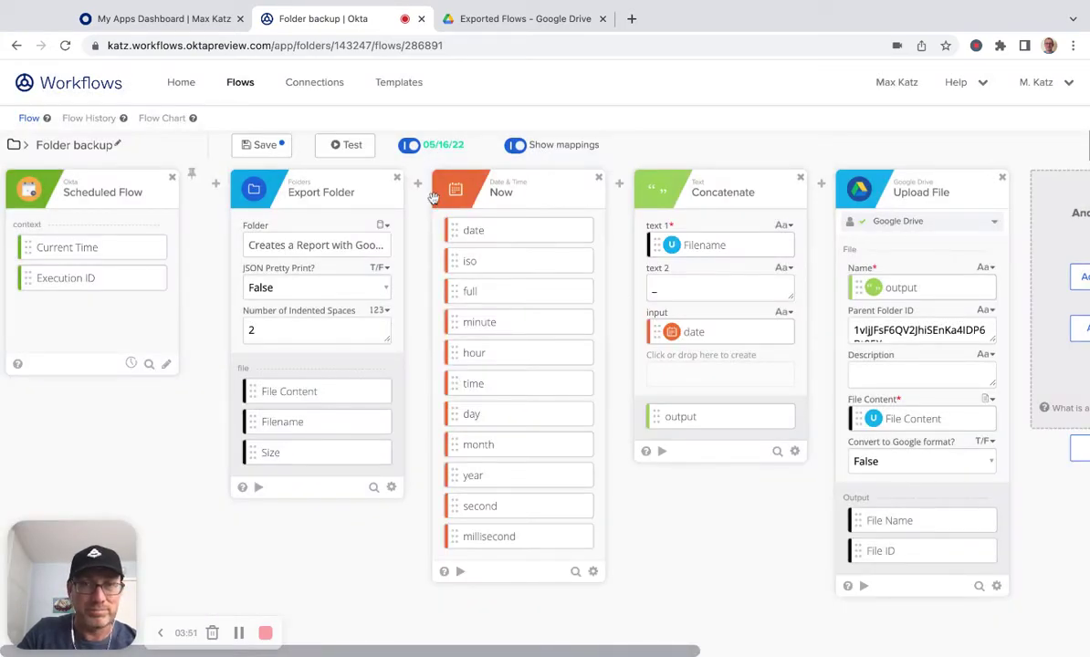
# Step: Save the flow, then compare both successful runs' step data, including 3:07:03 PM, in Flow History
pyautogui.click(265, 147)
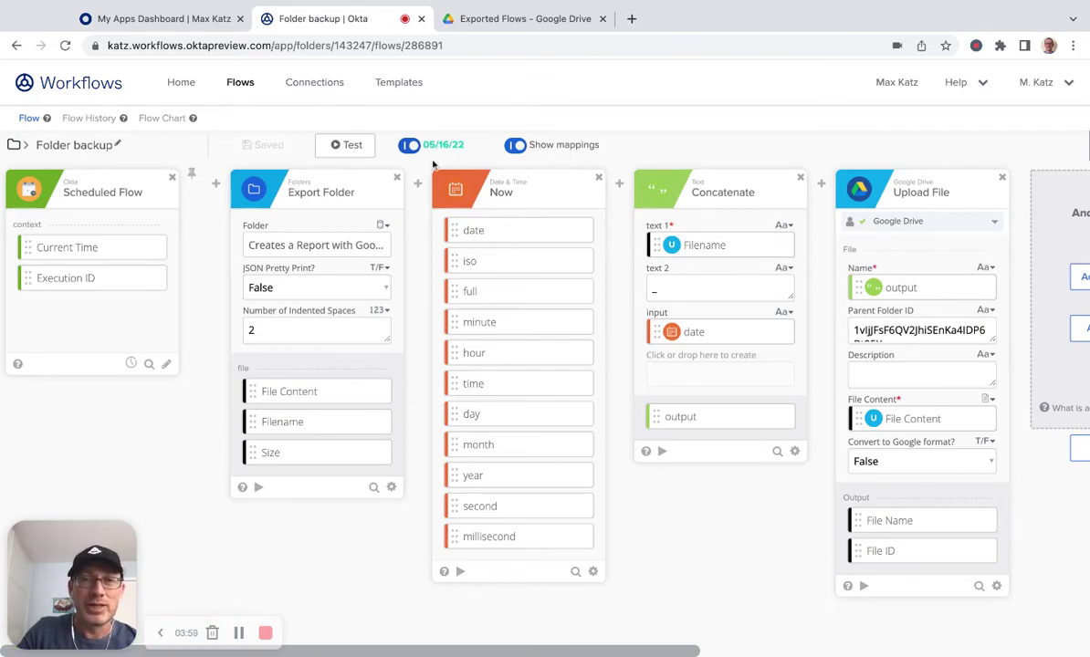
pyautogui.click(79, 119)
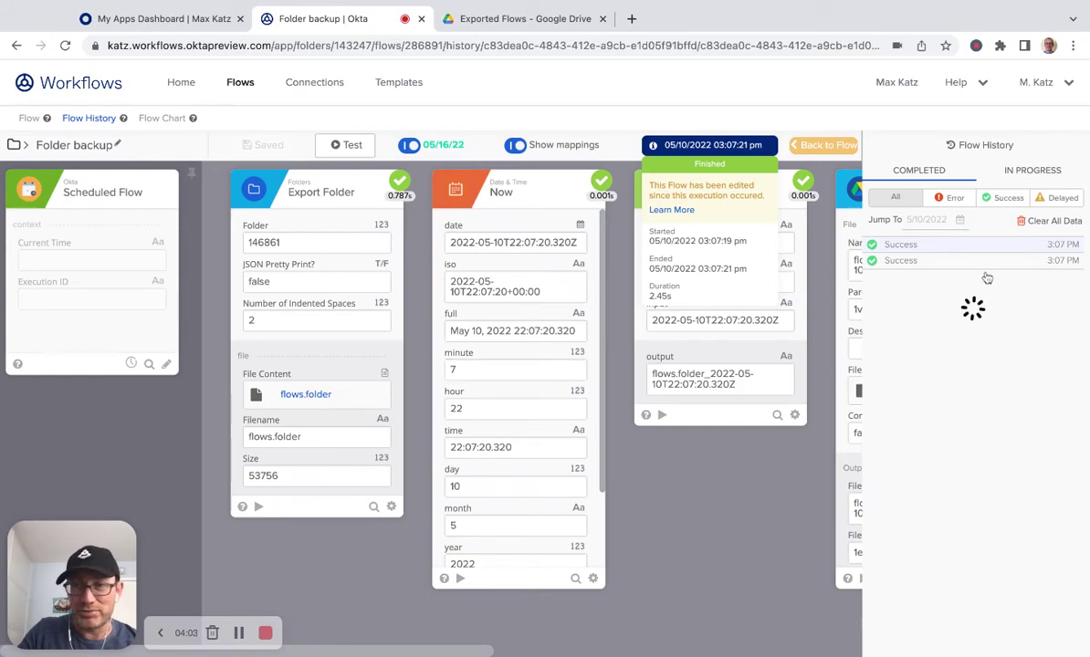
pyautogui.click(987, 262)
pyautogui.click(986, 244)
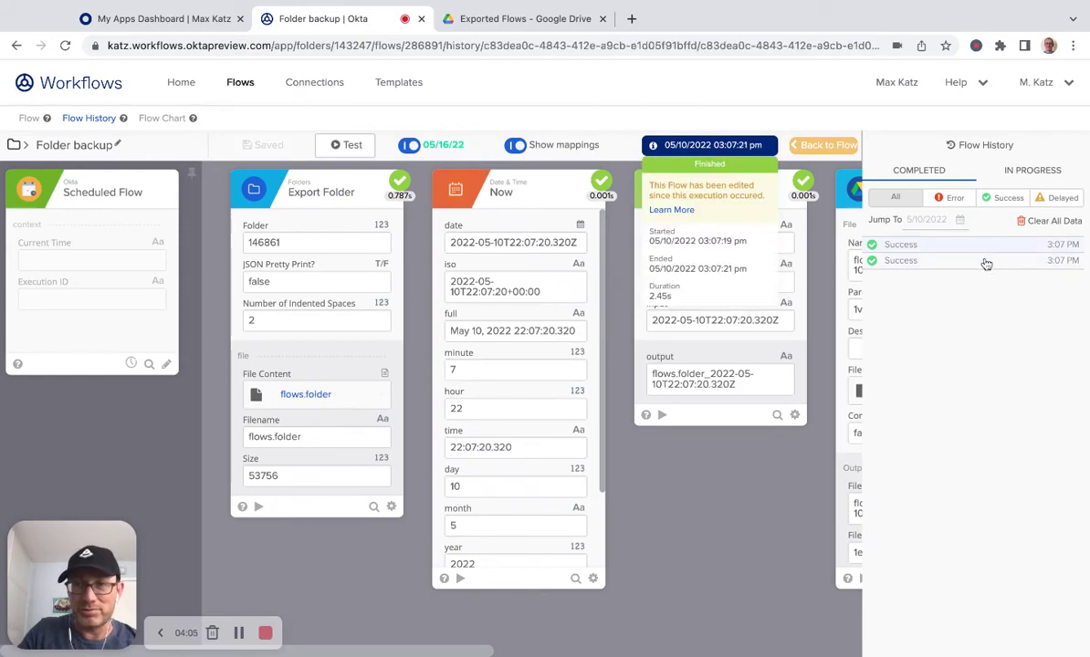
pyautogui.click(986, 262)
pyautogui.click(822, 146)
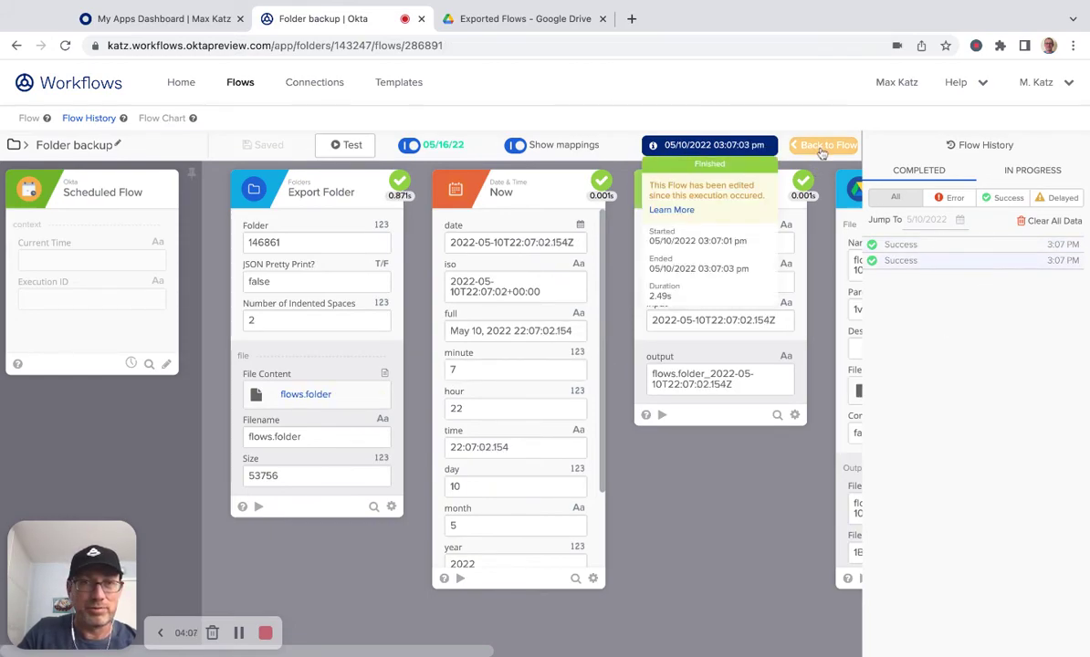